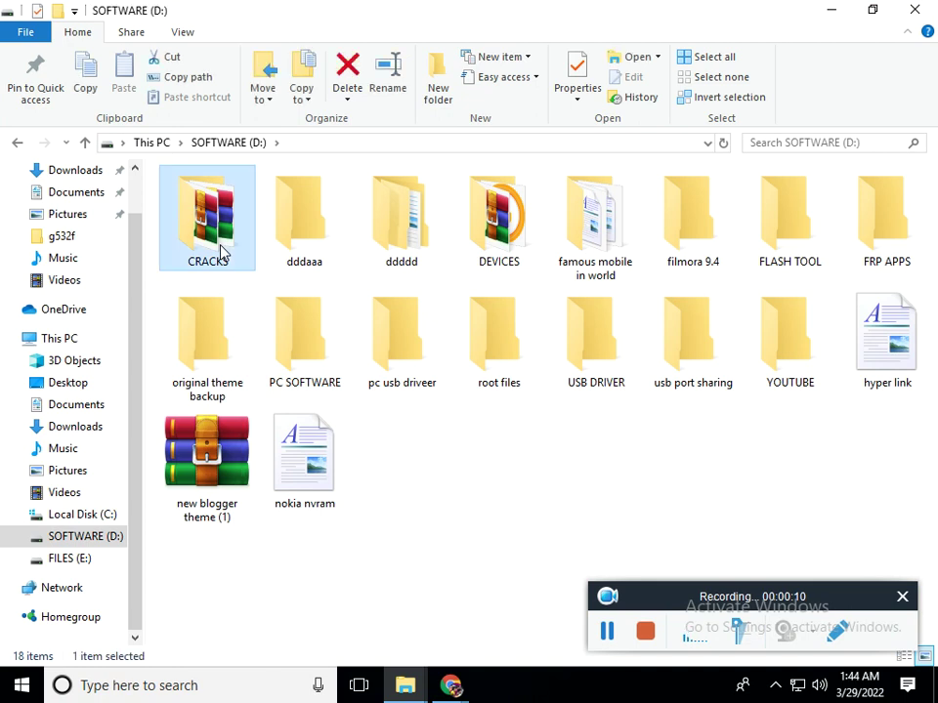
Extract the Miracle Thunder 2.82 Crack archive in CRACKS\miracle crack into the same folder, replacing all existing files
{"action": "double_click", "coordinate": [215, 217]}
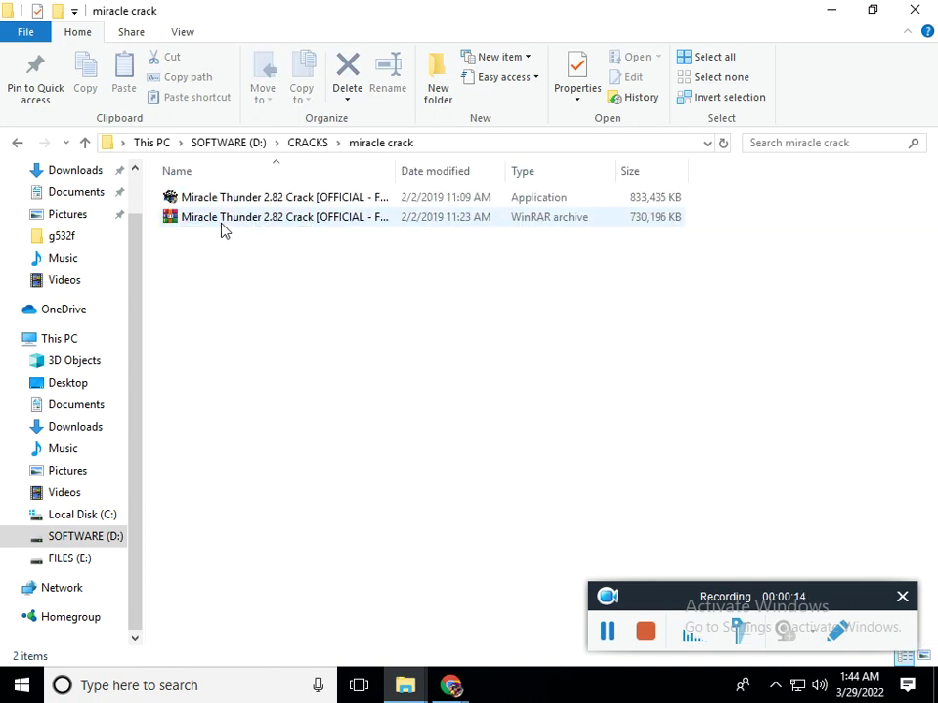
{"action": "right_click", "coordinate": [224, 224]}
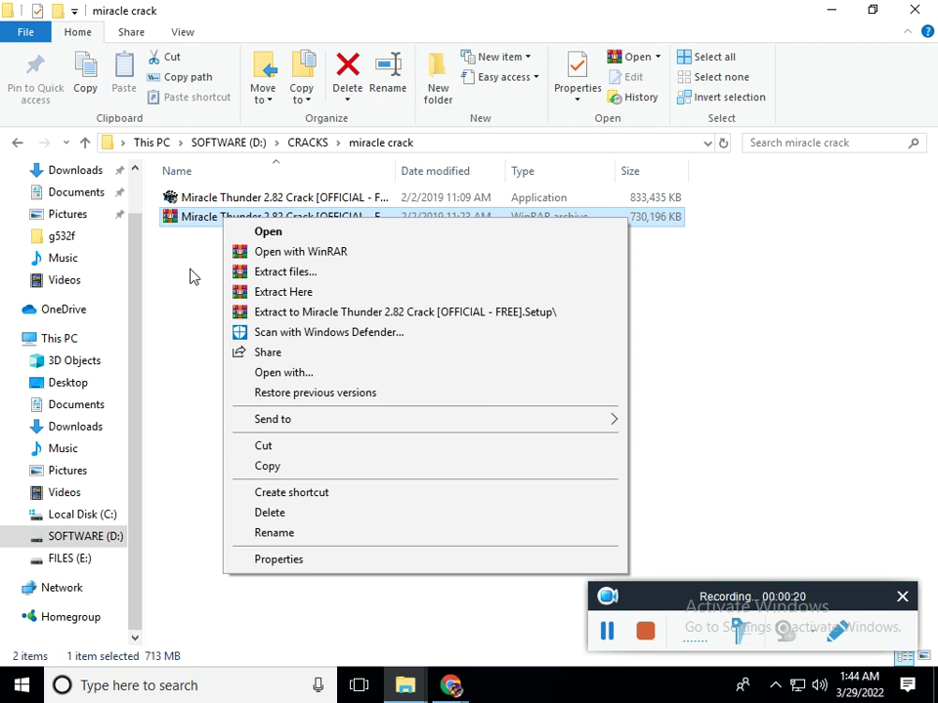
{"action": "left_click", "coordinate": [244, 291]}
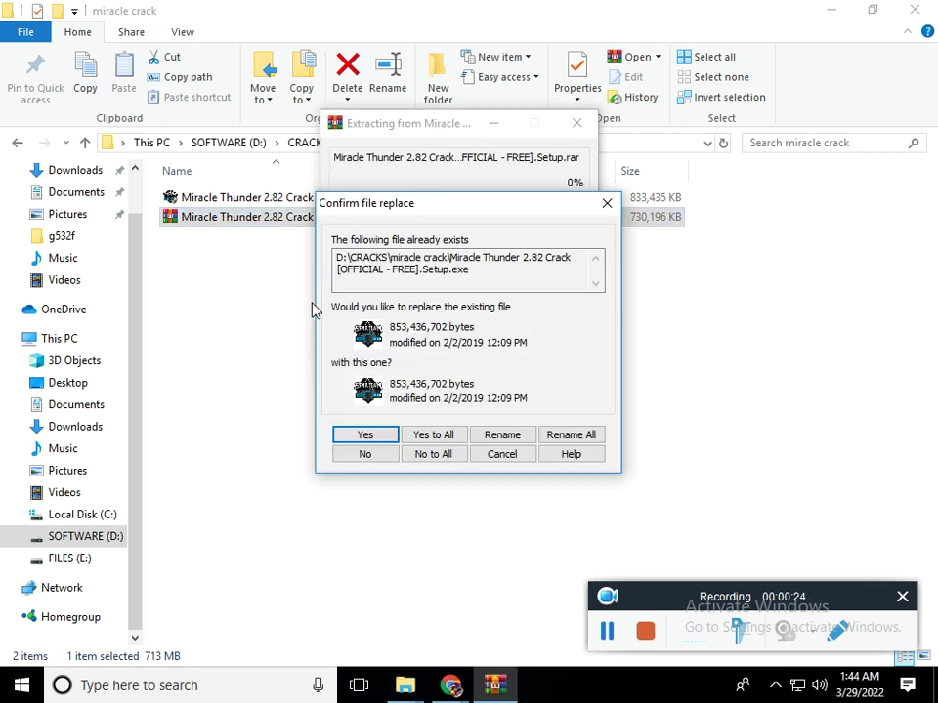
{"action": "left_click", "coordinate": [430, 439]}
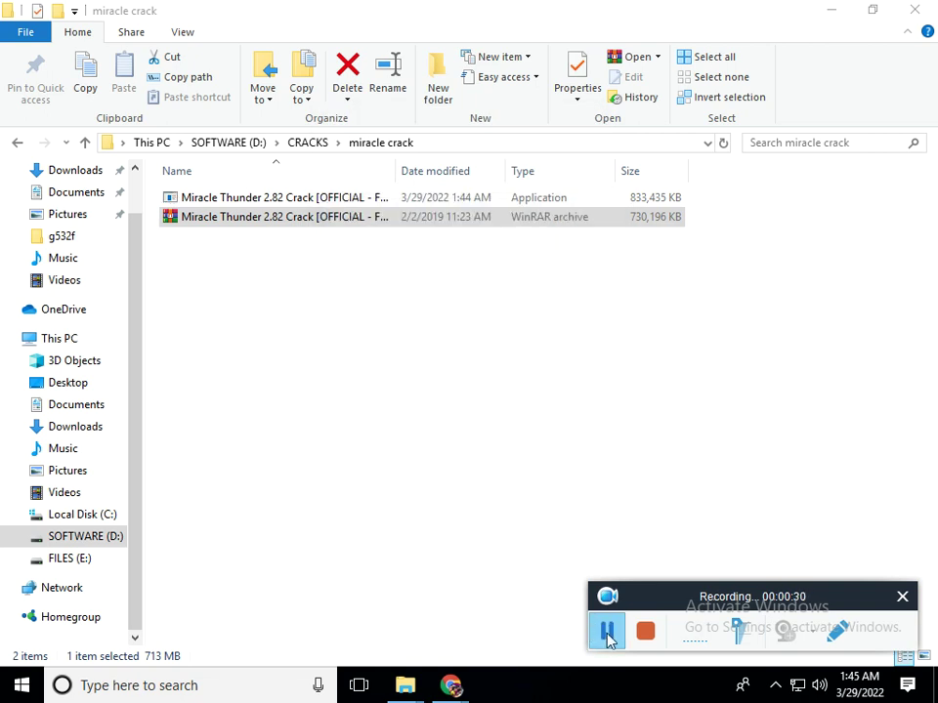
Run the extracted Miracle Thunder 2.82 setup and install it with the default destination folder and a desktop icon
{"action": "double_click", "coordinate": [264, 200]}
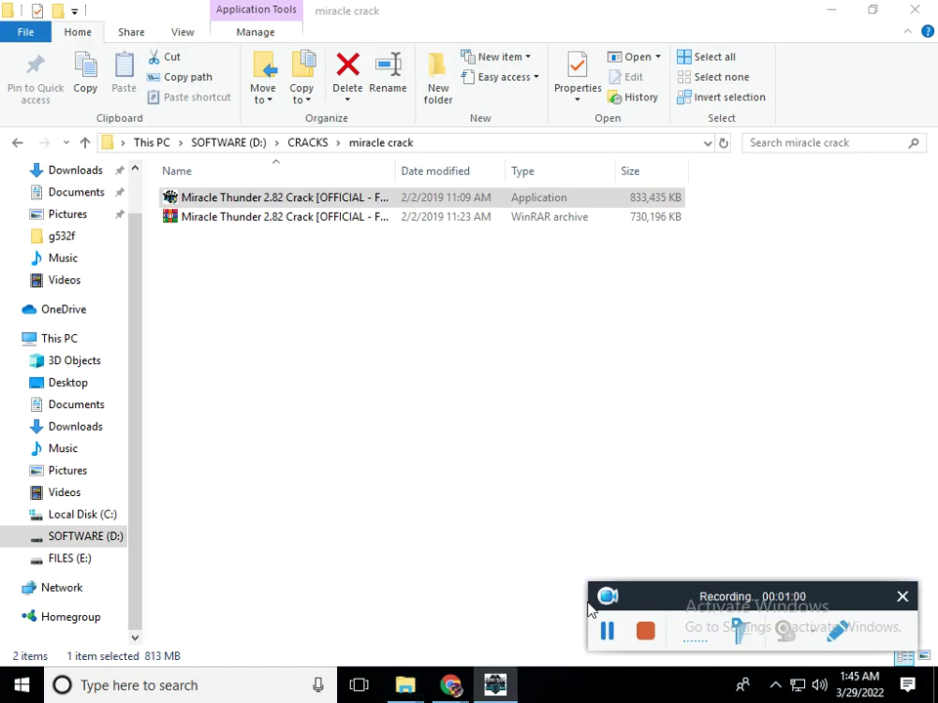
{"action": "left_click", "coordinate": [481, 407]}
{"action": "left_click", "coordinate": [574, 509]}
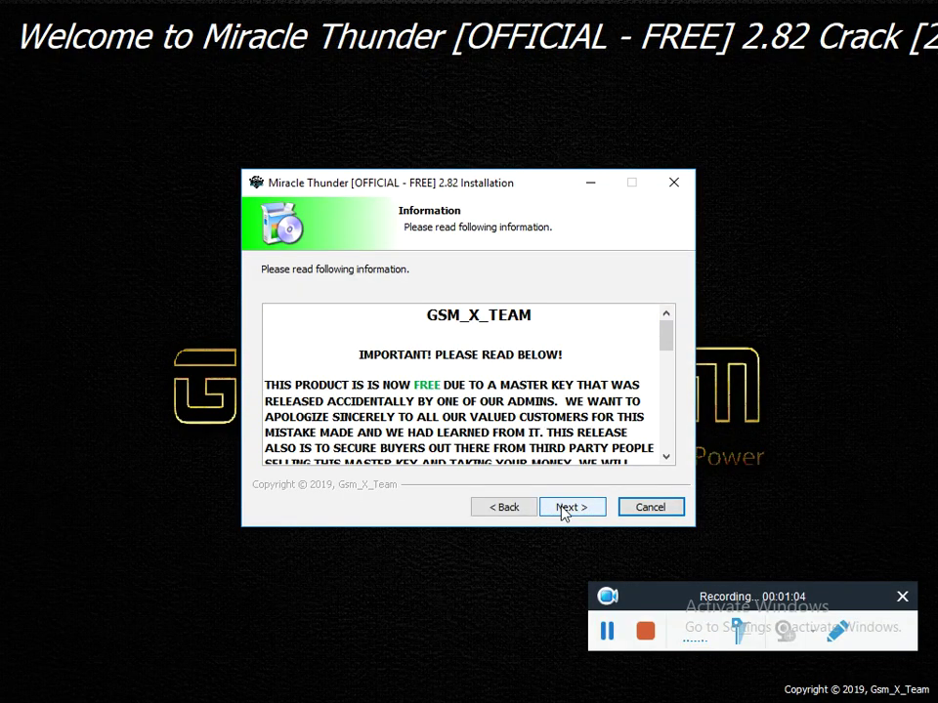
{"action": "left_click", "coordinate": [562, 511]}
{"action": "left_click", "coordinate": [563, 514]}
{"action": "left_click", "coordinate": [563, 514]}
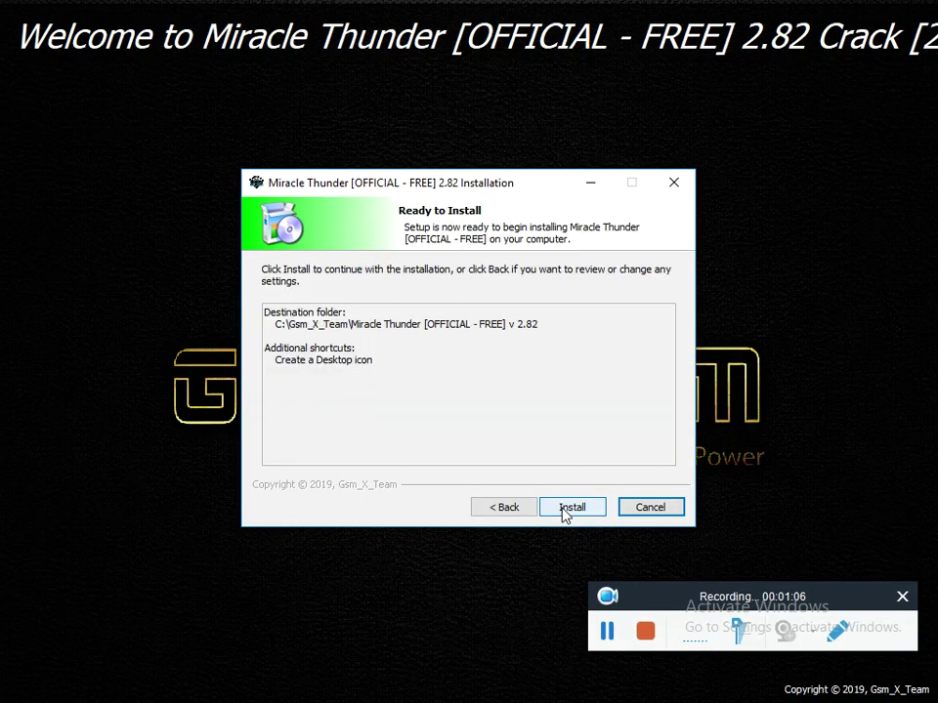
{"action": "left_click", "coordinate": [566, 512]}
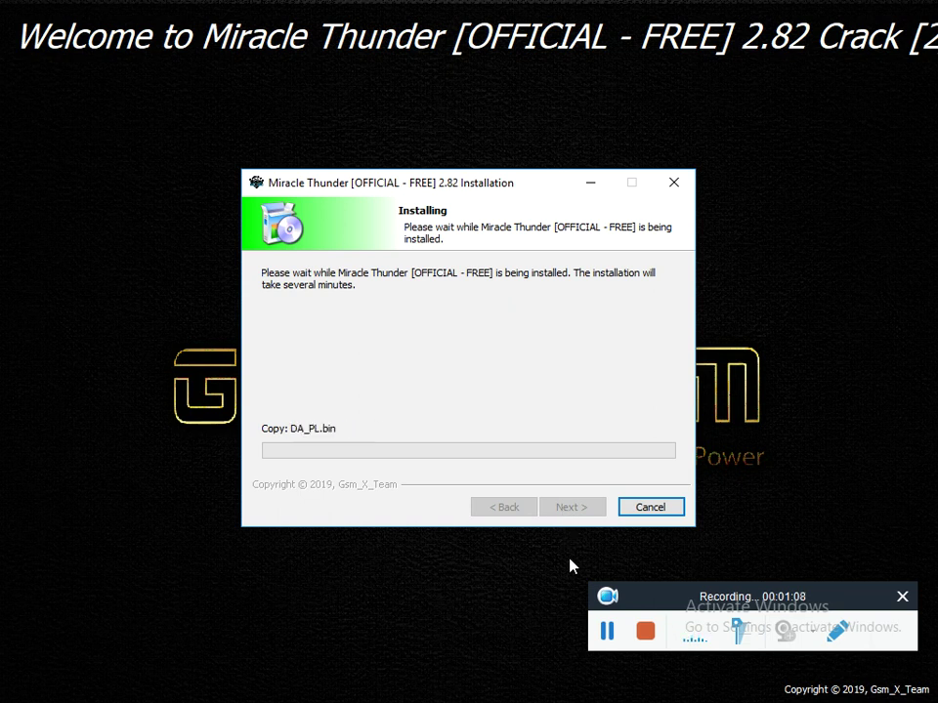
{"action": "left_click", "coordinate": [607, 633]}
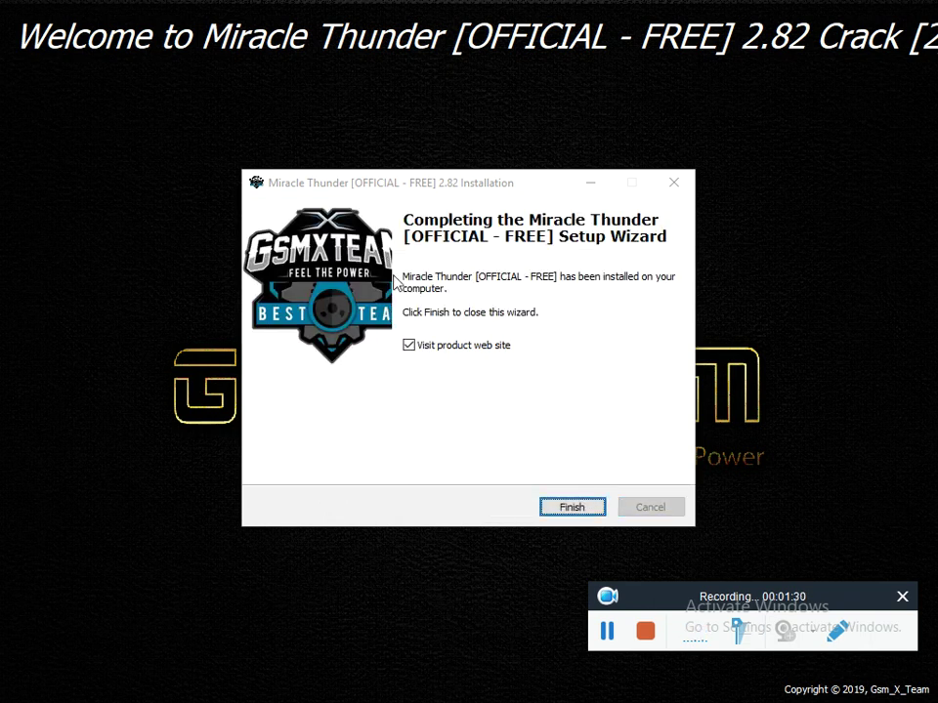
Finish the setup wizard without visiting the product web site and close the miracle crack folder window
{"action": "left_click", "coordinate": [418, 351]}
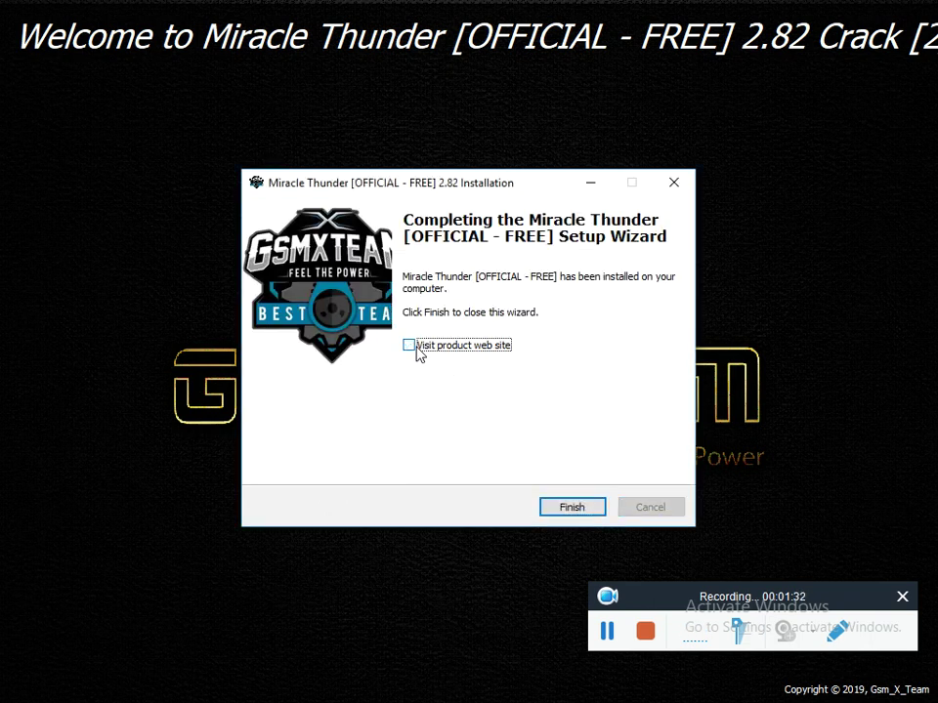
{"action": "left_click", "coordinate": [569, 507]}
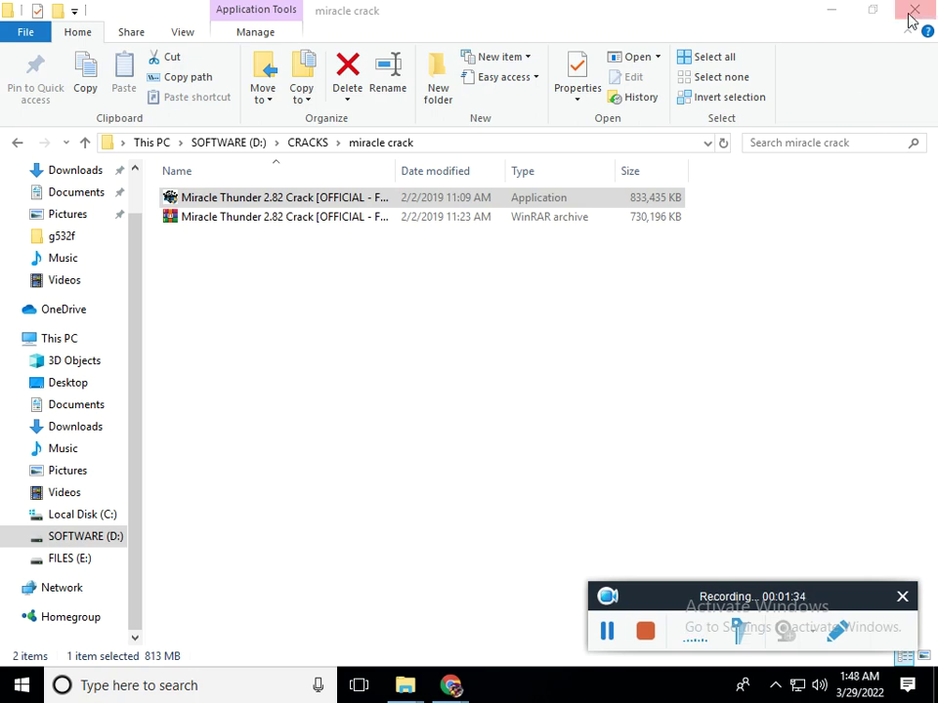
{"action": "left_click", "coordinate": [899, 18]}
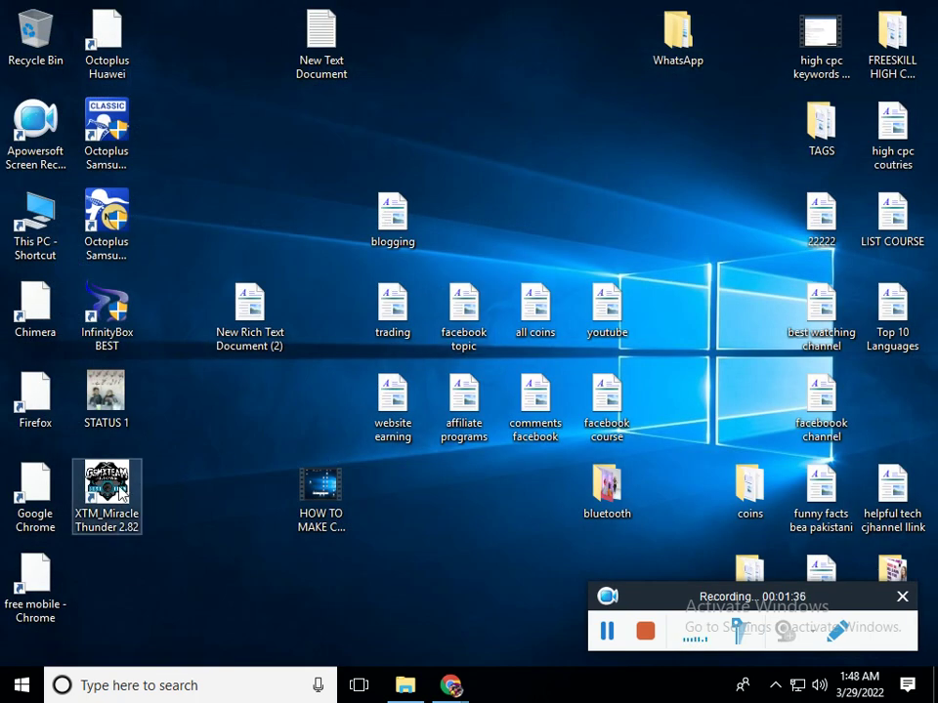
Launch XTM_Miracle Thunder 2.82 from the desktop as administrator
{"action": "right_click", "coordinate": [119, 485]}
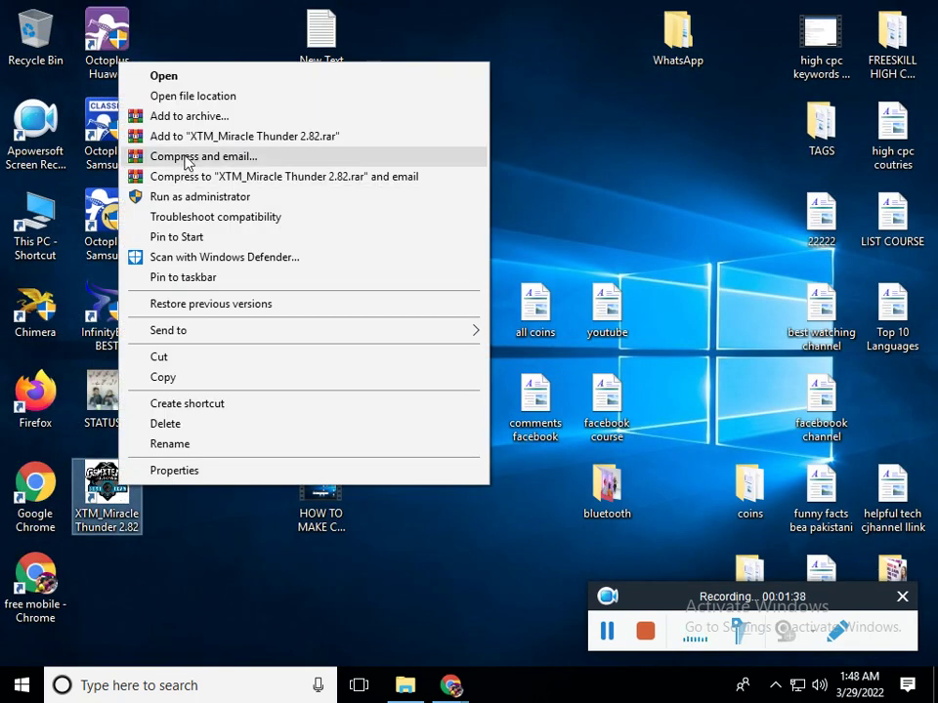
{"action": "left_click", "coordinate": [195, 200]}
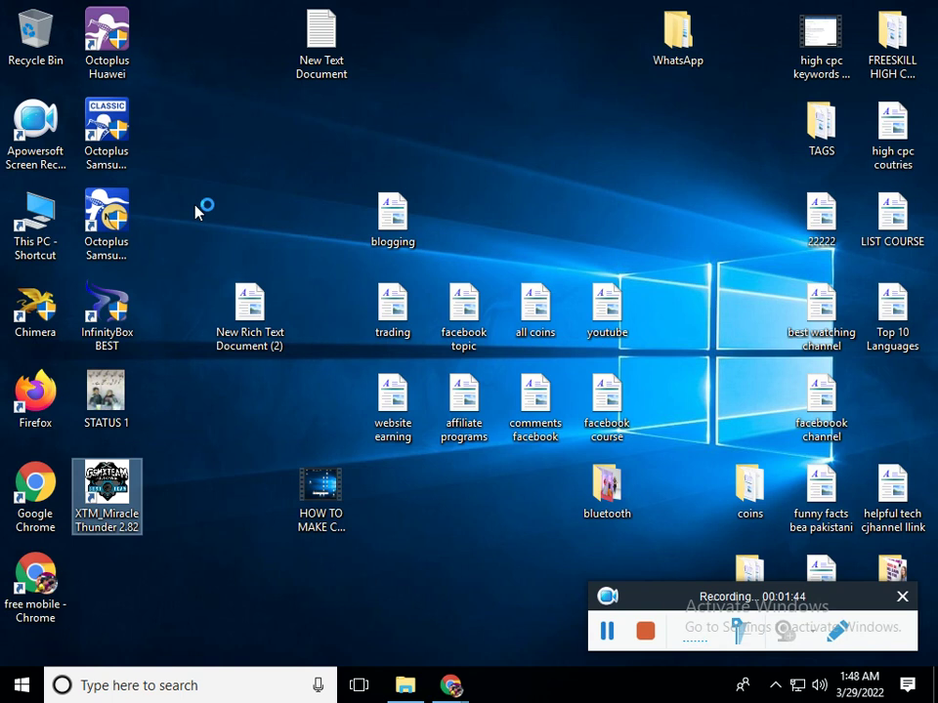
{"action": "left_click", "coordinate": [356, 479]}
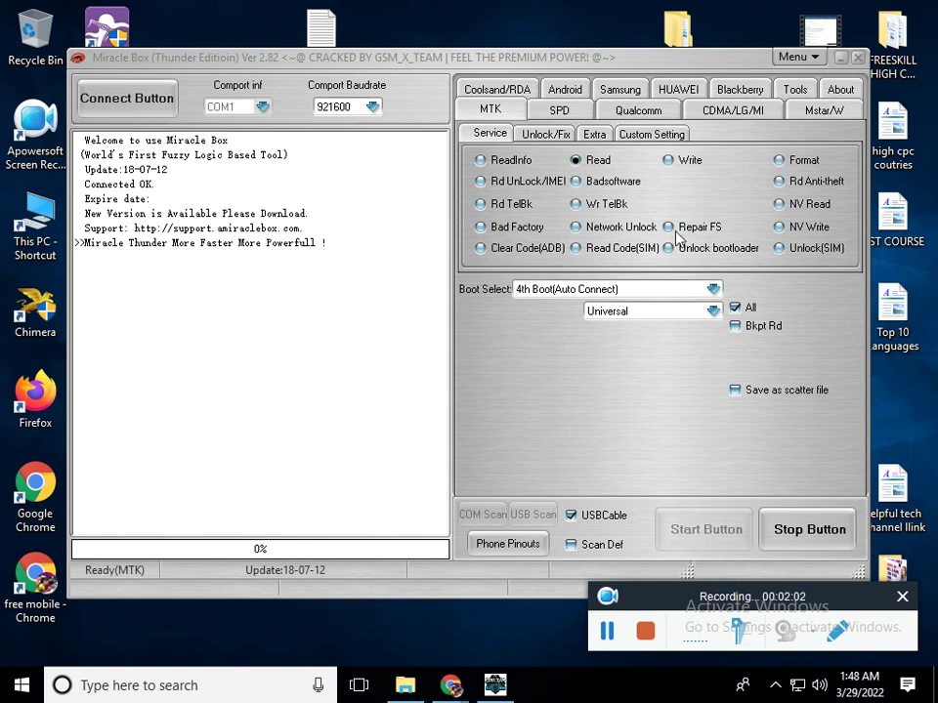
View the MTK service options for Write and IMEI(switched On), and close the program
{"action": "left_click", "coordinate": [677, 162]}
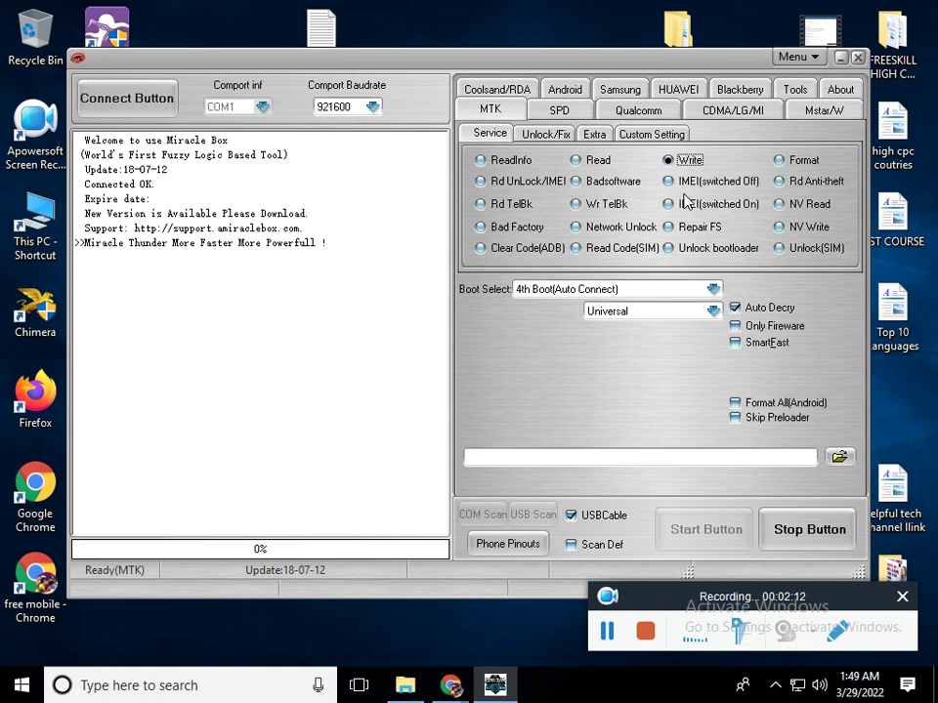
{"action": "left_click", "coordinate": [684, 203]}
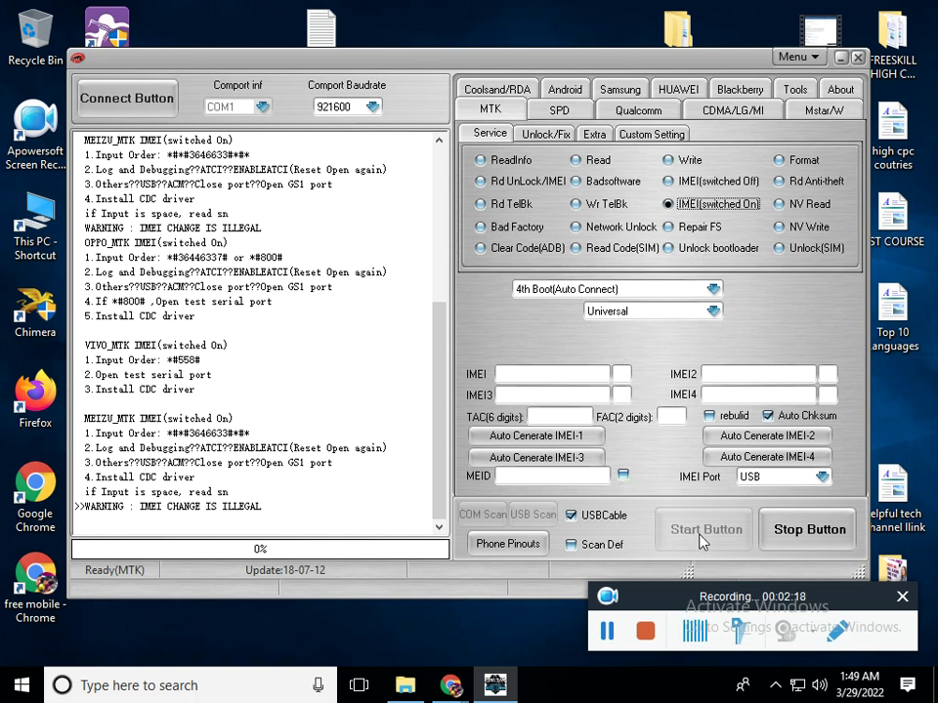
{"action": "left_click", "coordinate": [855, 61]}
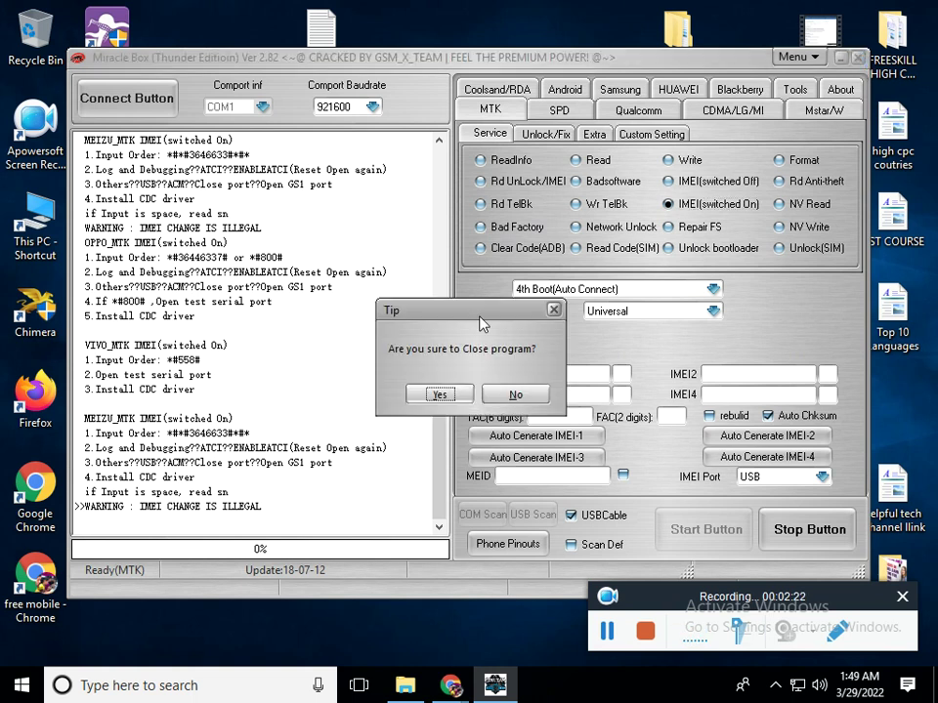
{"action": "left_click", "coordinate": [442, 393]}
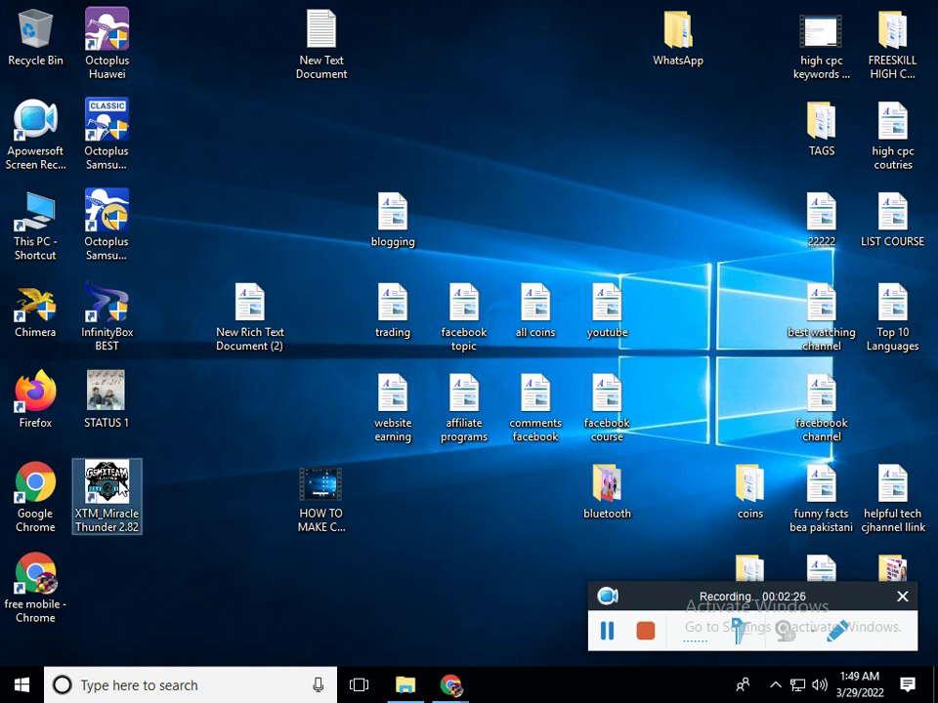
Open the file location of the XTM_Miracle Thunder 2.82 shortcut and go to its BOX_Data\data folder
{"action": "right_click", "coordinate": [119, 477]}
{"action": "left_click", "coordinate": [193, 90]}
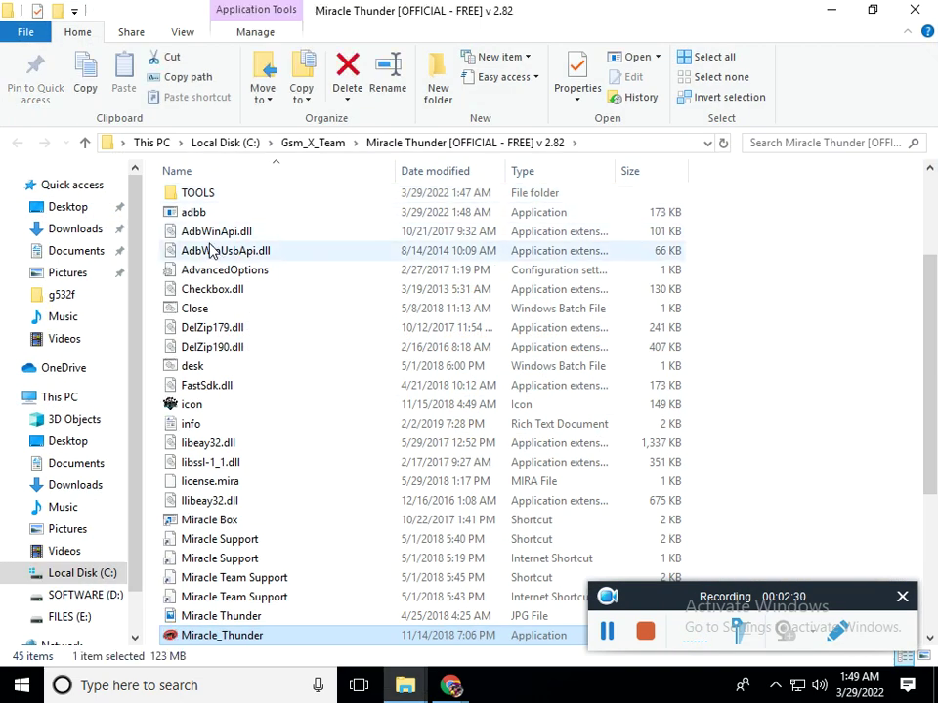
{"action": "scroll", "coordinate": [260, 308], "scroll_direction": "down", "scroll_amount": 4}
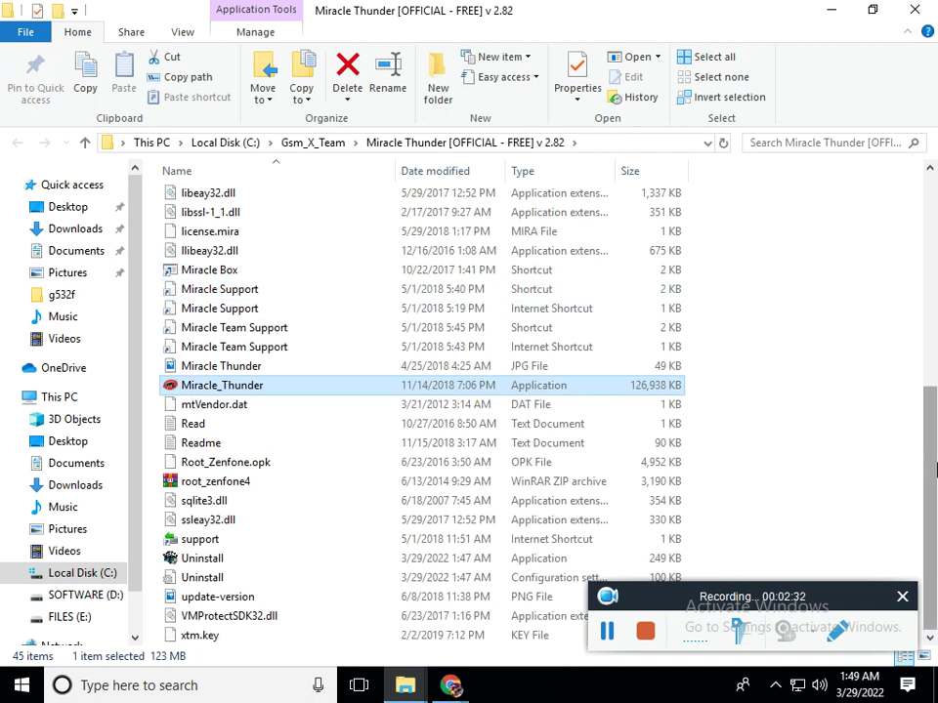
{"action": "scroll", "coordinate": [935, 494], "scroll_direction": "up", "scroll_amount": 7}
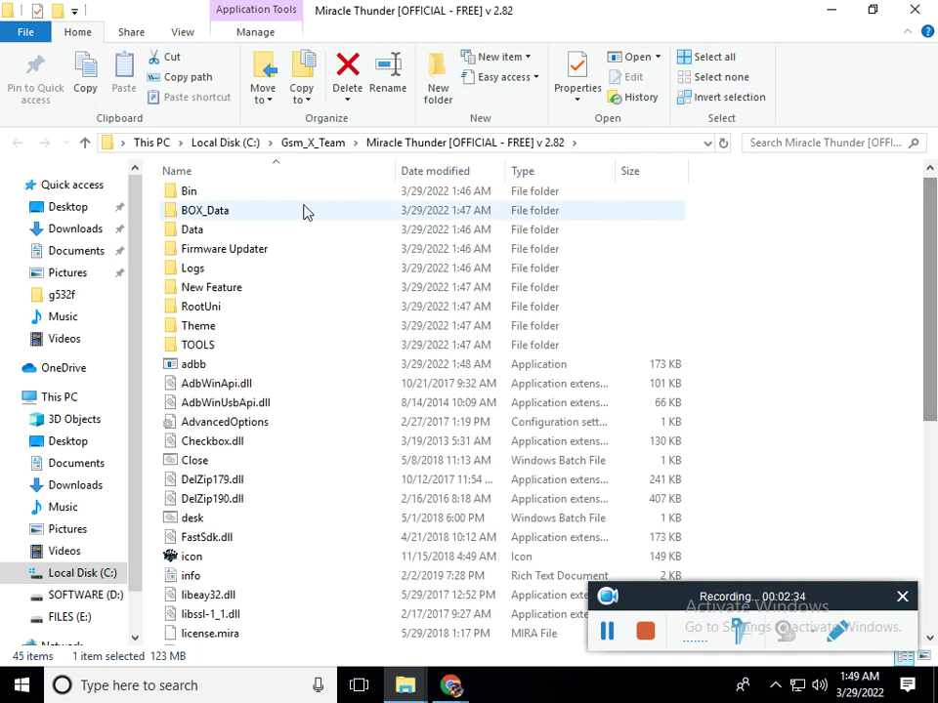
{"action": "double_click", "coordinate": [204, 211]}
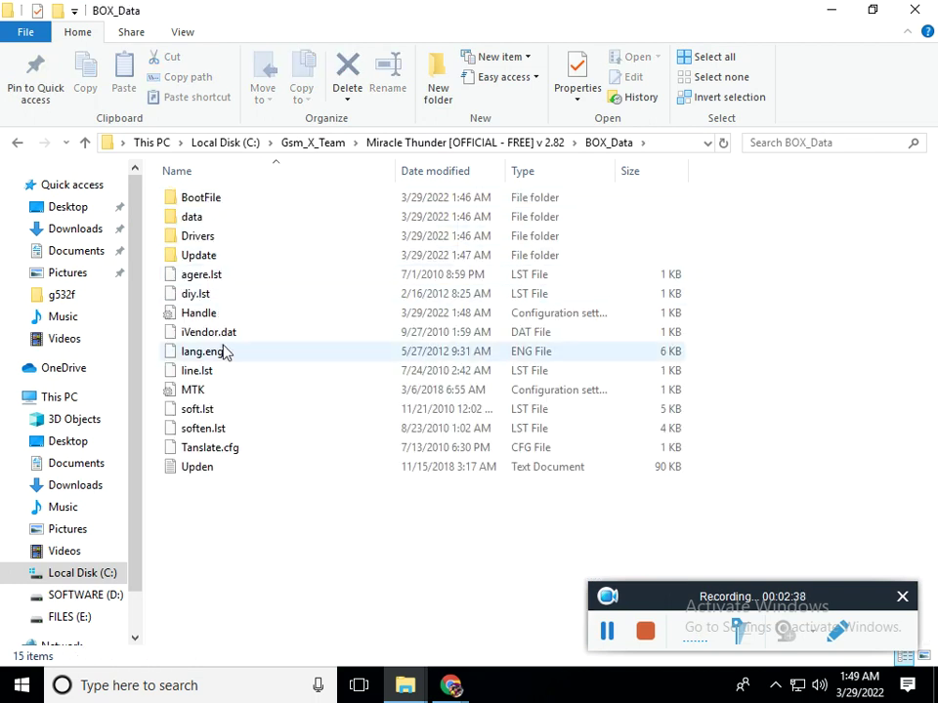
{"action": "double_click", "coordinate": [208, 225]}
{"action": "left_click", "coordinate": [209, 224]}
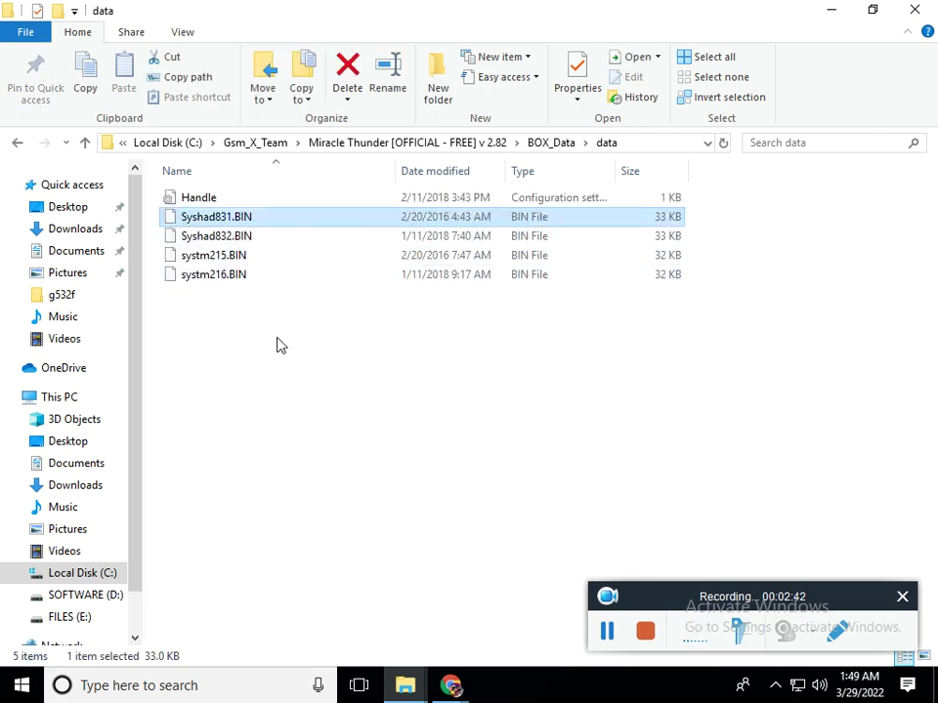
Delete the Handle configuration file from the BOX_Data\data folder
{"action": "left_click", "coordinate": [208, 198]}
{"action": "right_click", "coordinate": [208, 198]}
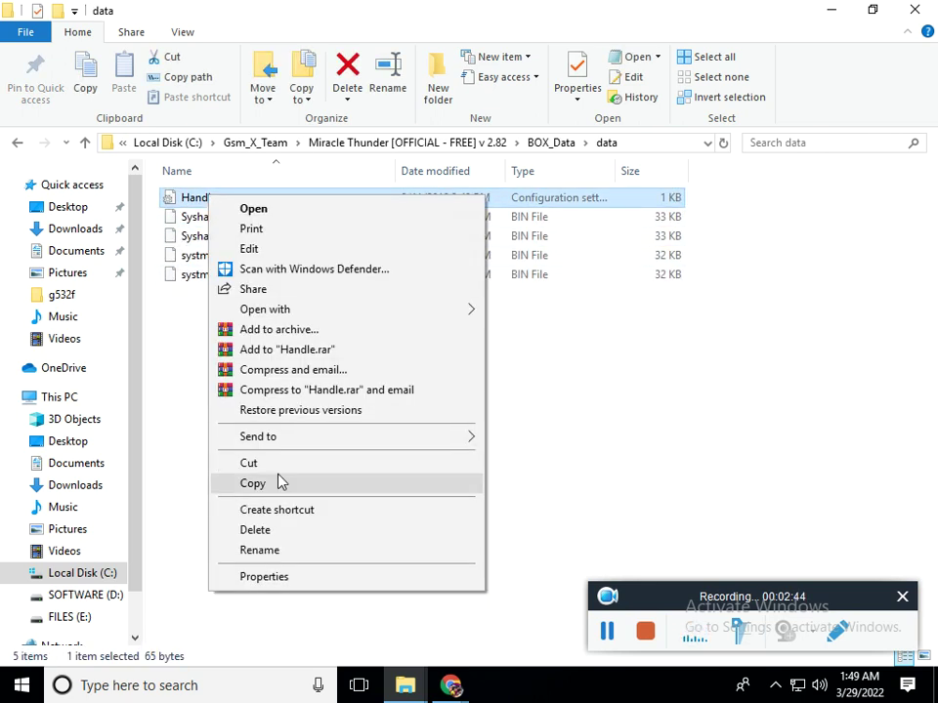
{"action": "left_click", "coordinate": [255, 531]}
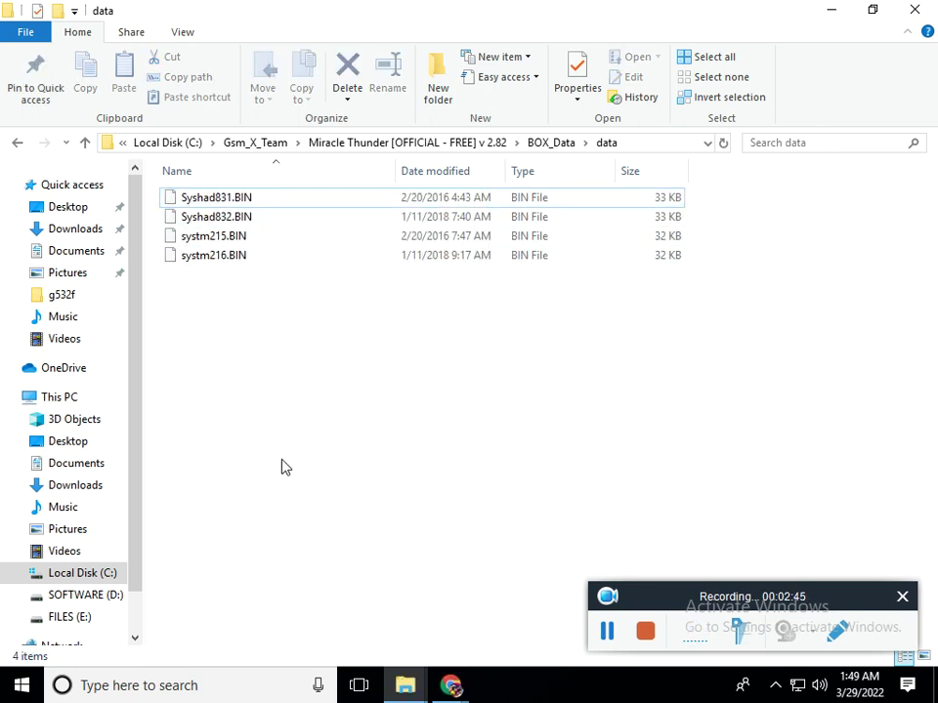
Look through the Update, Drivers, Box Driver and BootFile folders in BOX_Data, and return to the installation folder
{"action": "left_click", "coordinate": [84, 144]}
{"action": "double_click", "coordinate": [200, 255]}
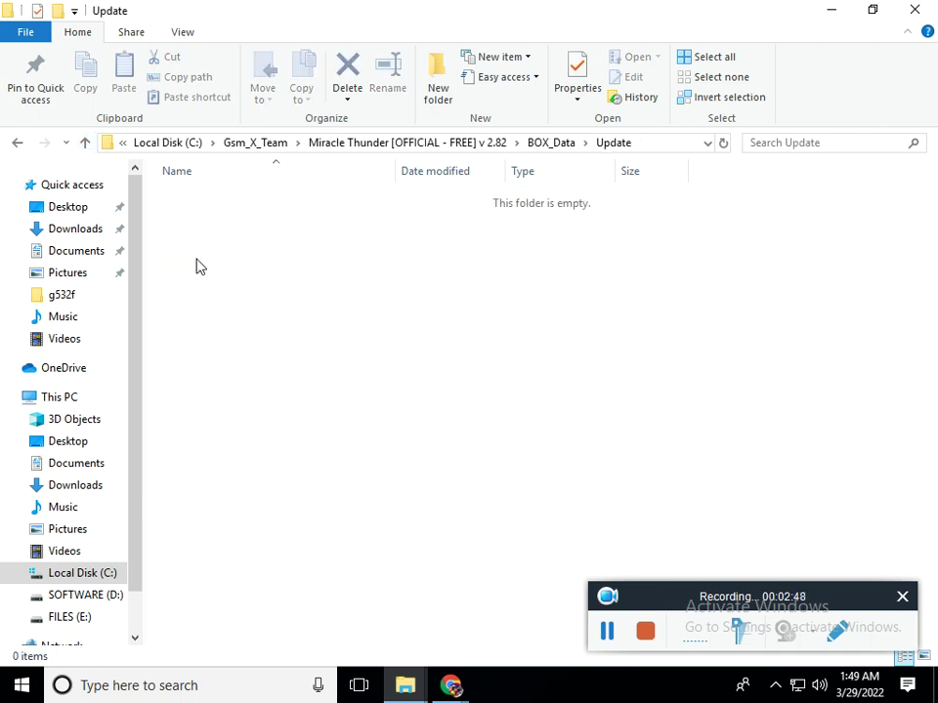
{"action": "left_click", "coordinate": [86, 142]}
{"action": "double_click", "coordinate": [211, 234]}
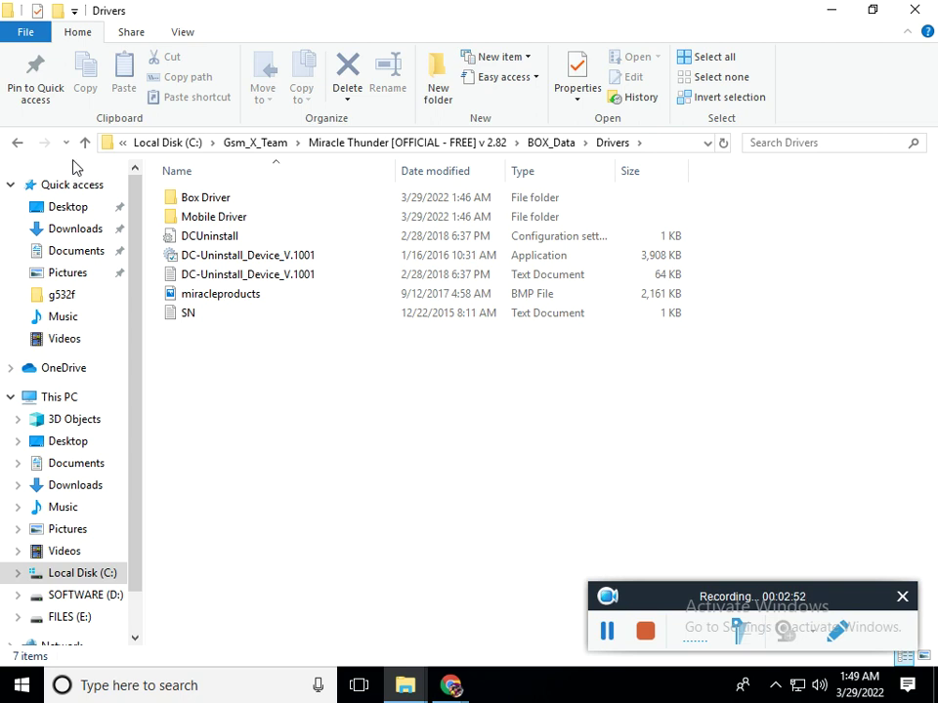
{"action": "double_click", "coordinate": [185, 198]}
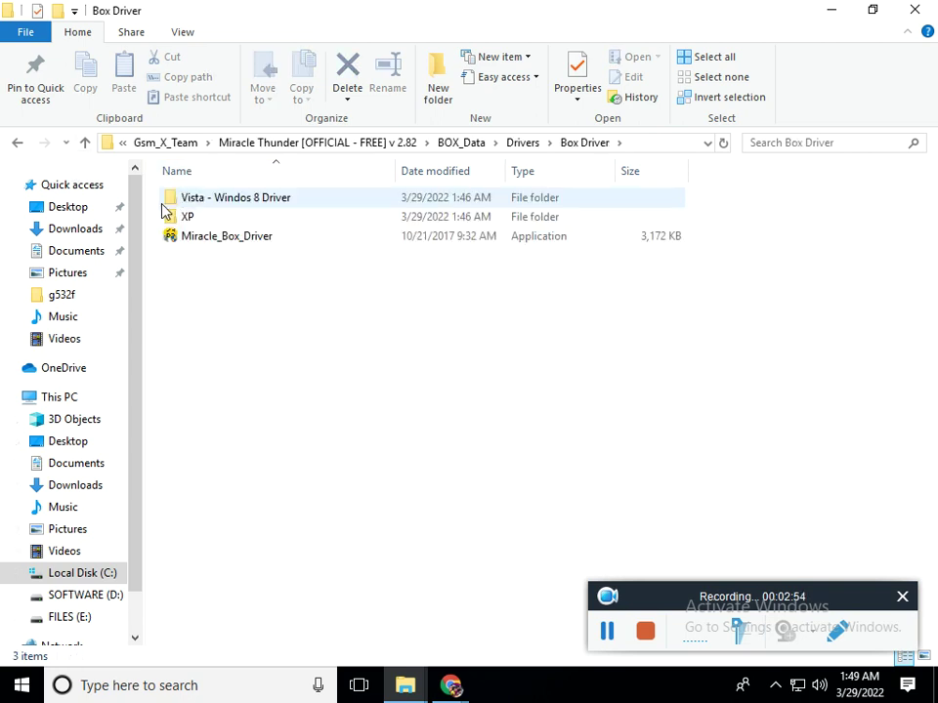
{"action": "left_click", "coordinate": [86, 141]}
{"action": "left_click", "coordinate": [86, 142]}
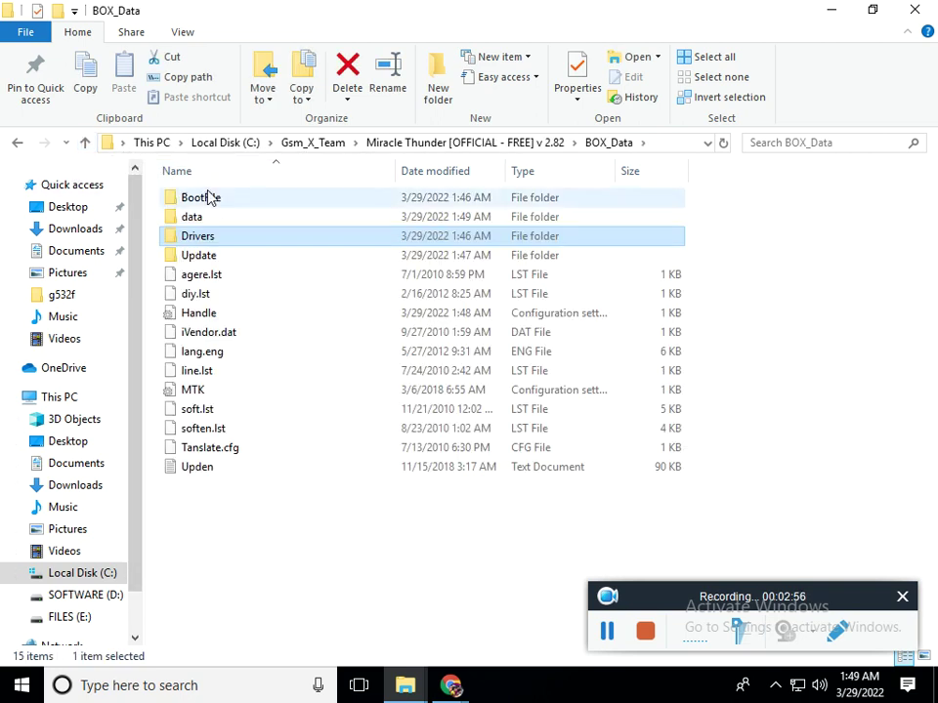
{"action": "double_click", "coordinate": [208, 200]}
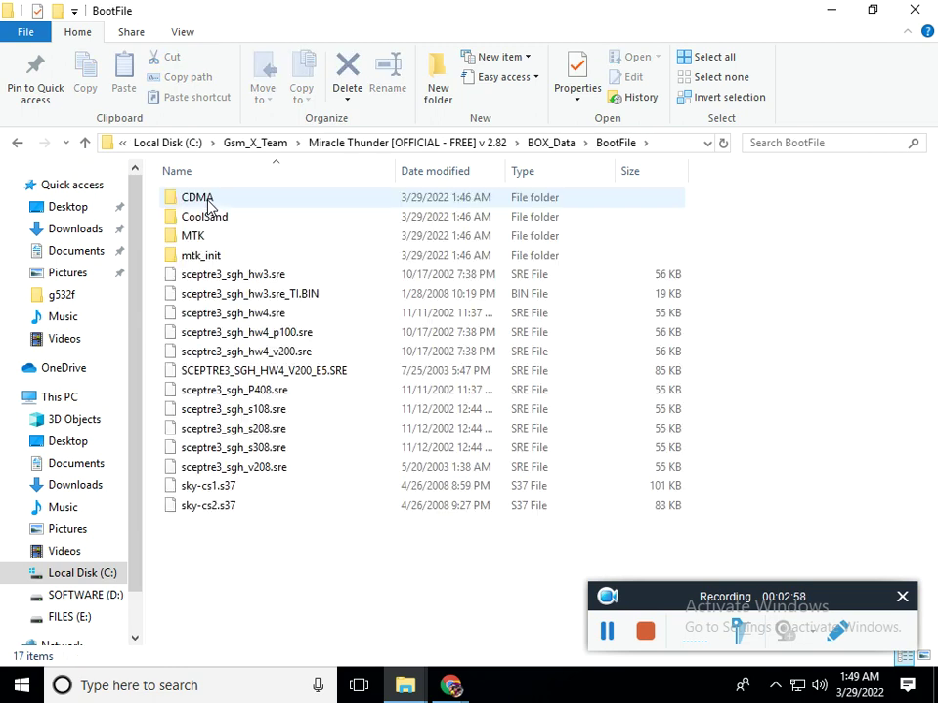
{"action": "left_click", "coordinate": [86, 144]}
{"action": "left_click", "coordinate": [86, 143]}
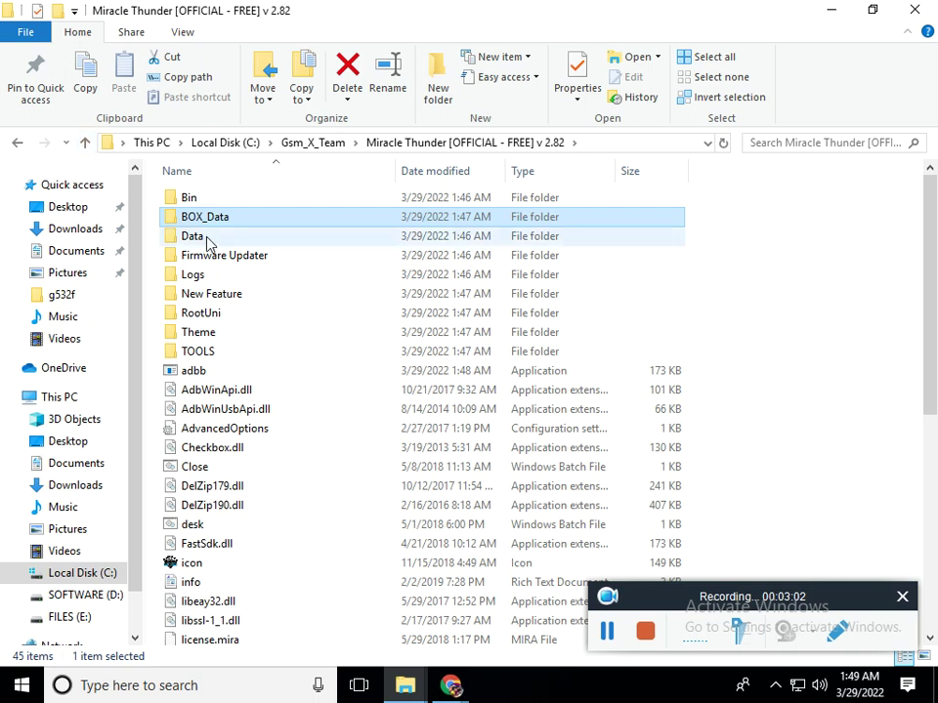
Look through the Data and TOOLS folders and the file list of the Miracle Thunder installation folder
{"action": "double_click", "coordinate": [205, 238]}
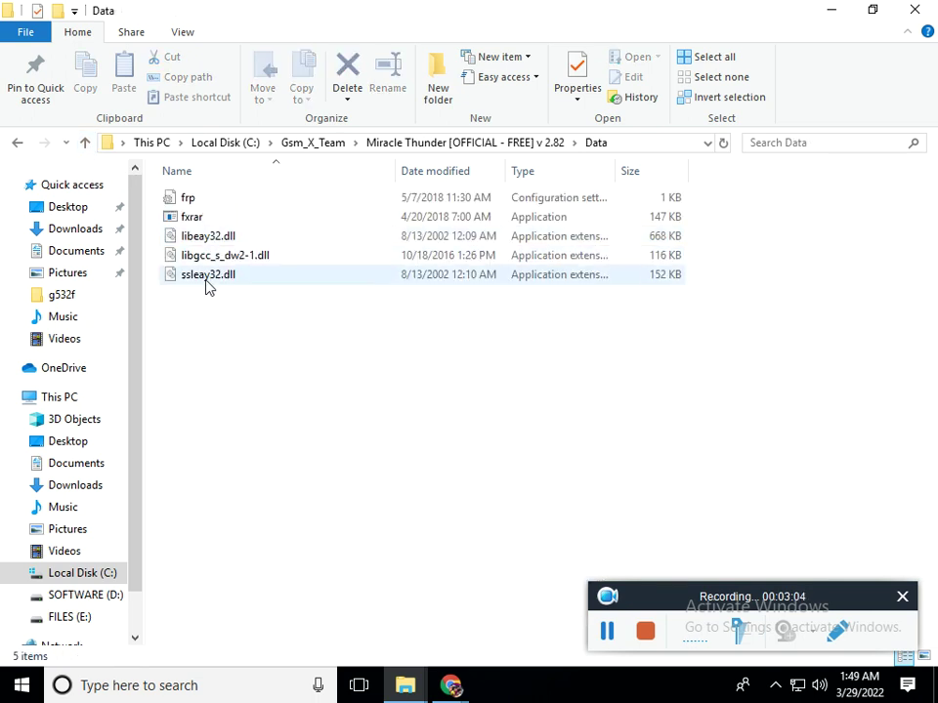
{"action": "left_click", "coordinate": [85, 142]}
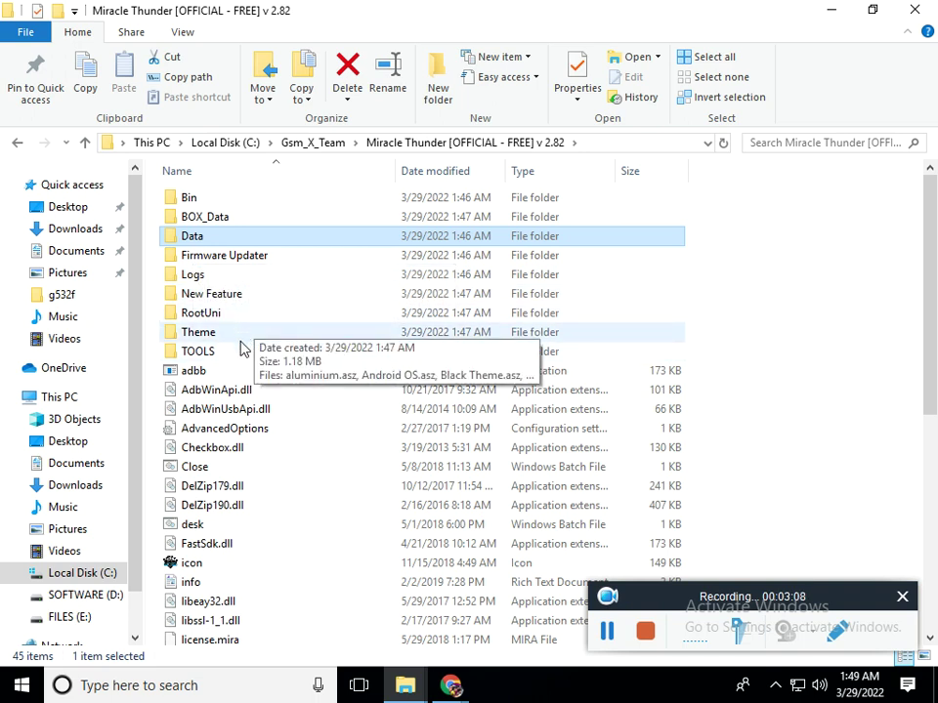
{"action": "double_click", "coordinate": [198, 351]}
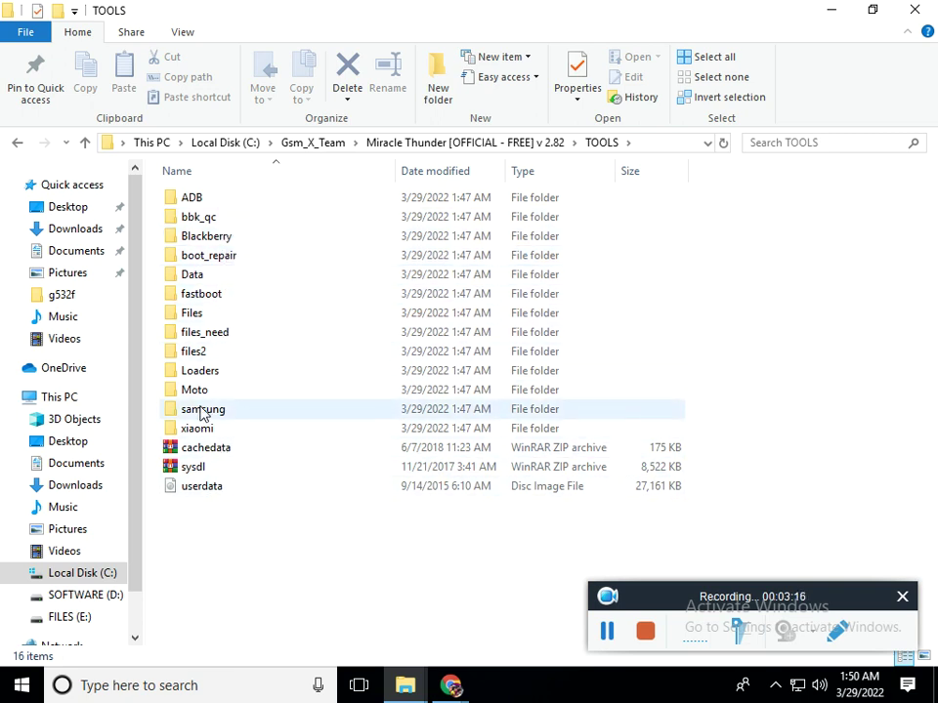
{"action": "left_click", "coordinate": [85, 143]}
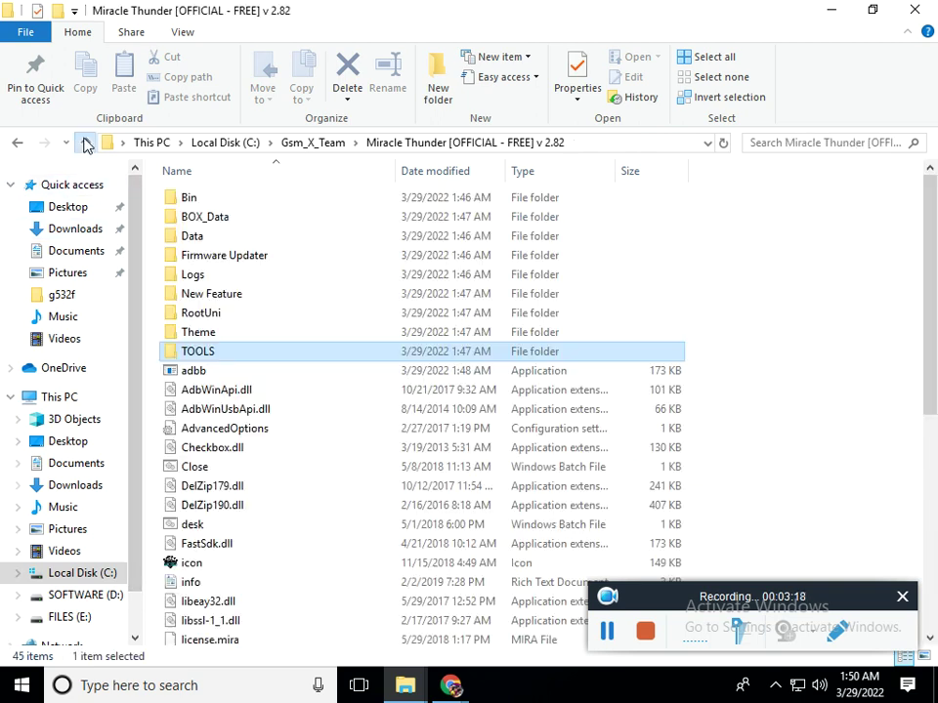
{"action": "left_click", "coordinate": [85, 143]}
{"action": "double_click", "coordinate": [259, 198]}
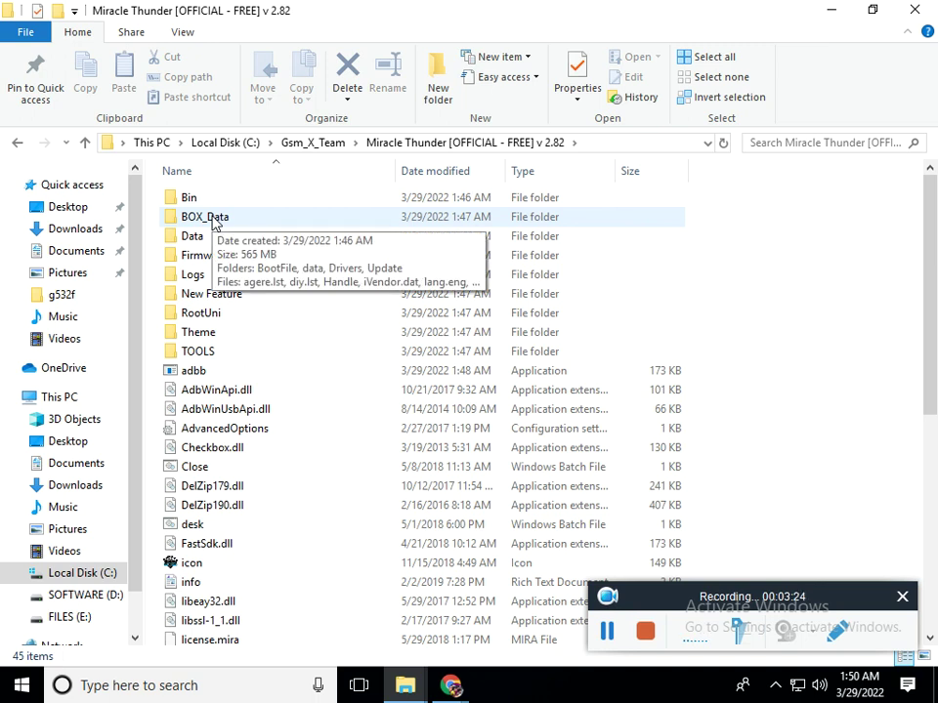
{"action": "left_click", "coordinate": [277, 488]}
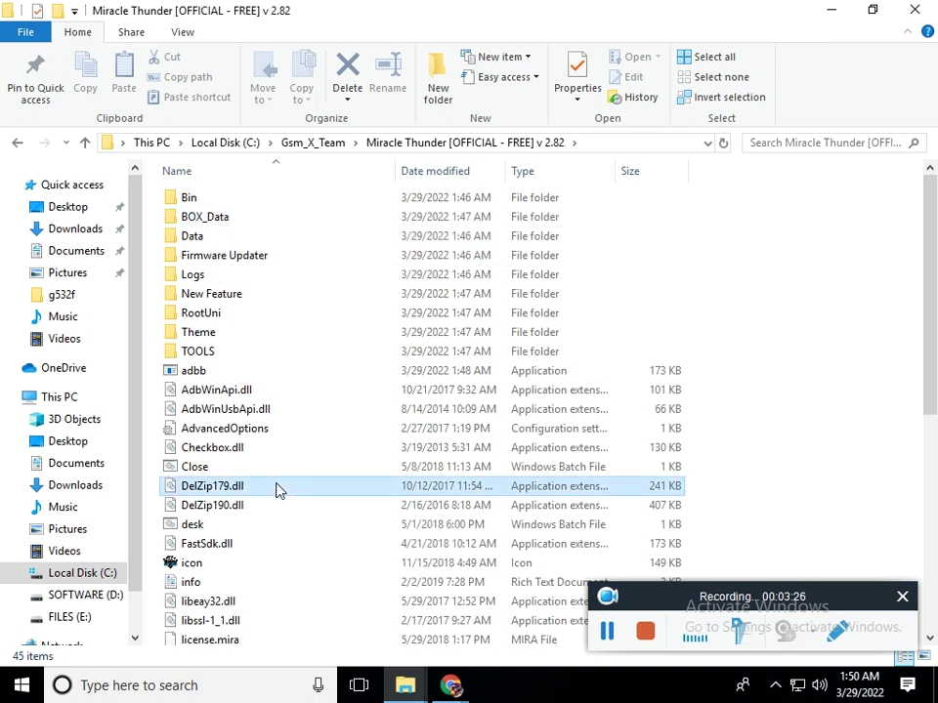
{"action": "scroll", "coordinate": [276, 490], "scroll_direction": "down", "scroll_amount": 7}
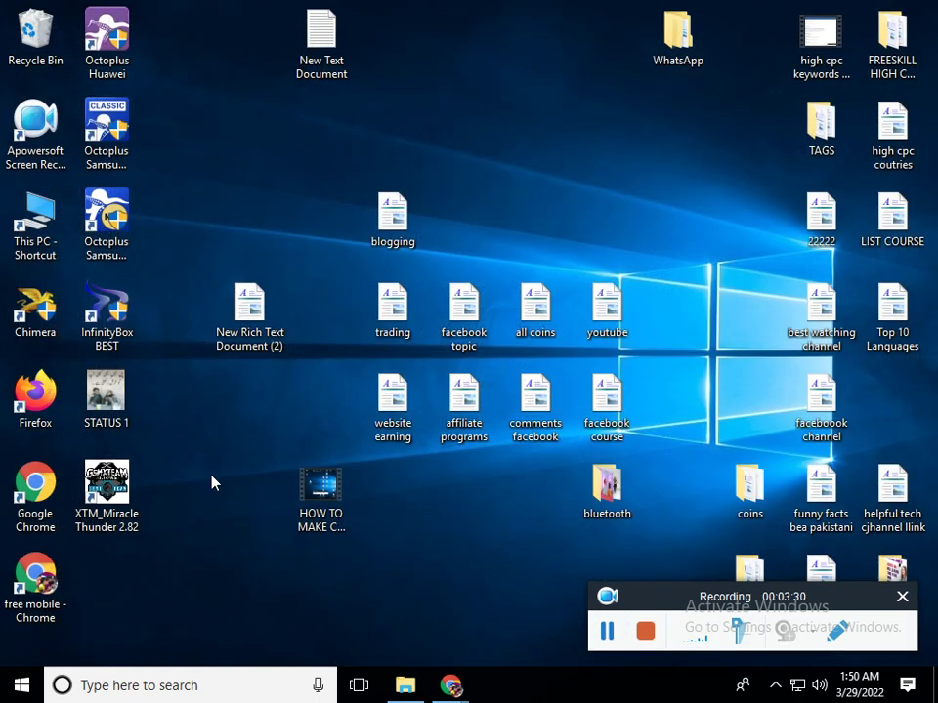
Start the program from the XTM_Miracle Thunder 2.82 desktop shortcut
{"action": "left_click", "coordinate": [100, 493]}
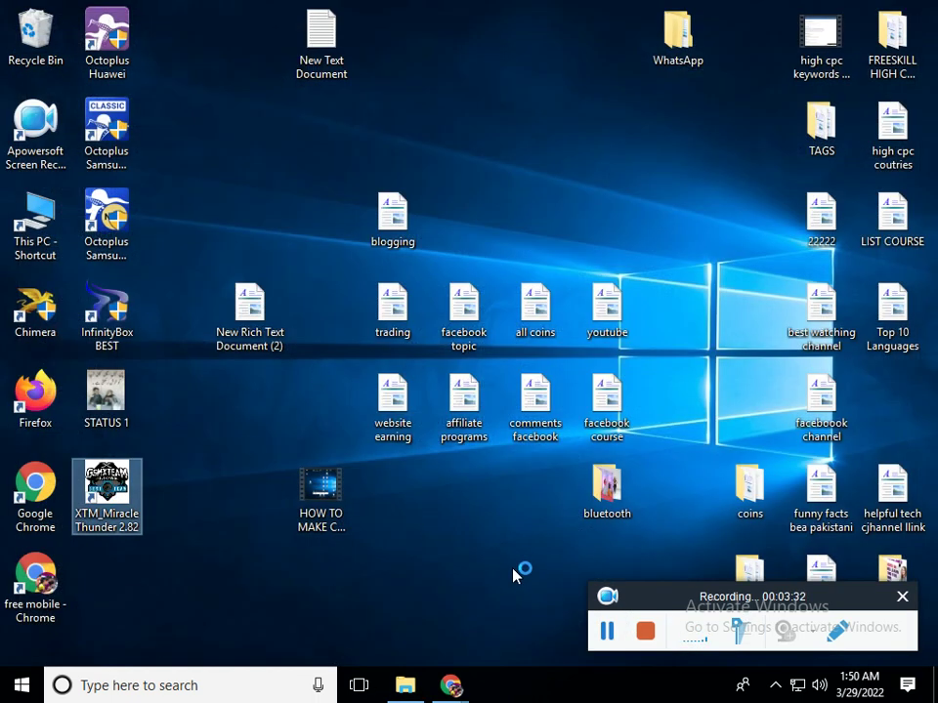
{"action": "left_click", "coordinate": [605, 633]}
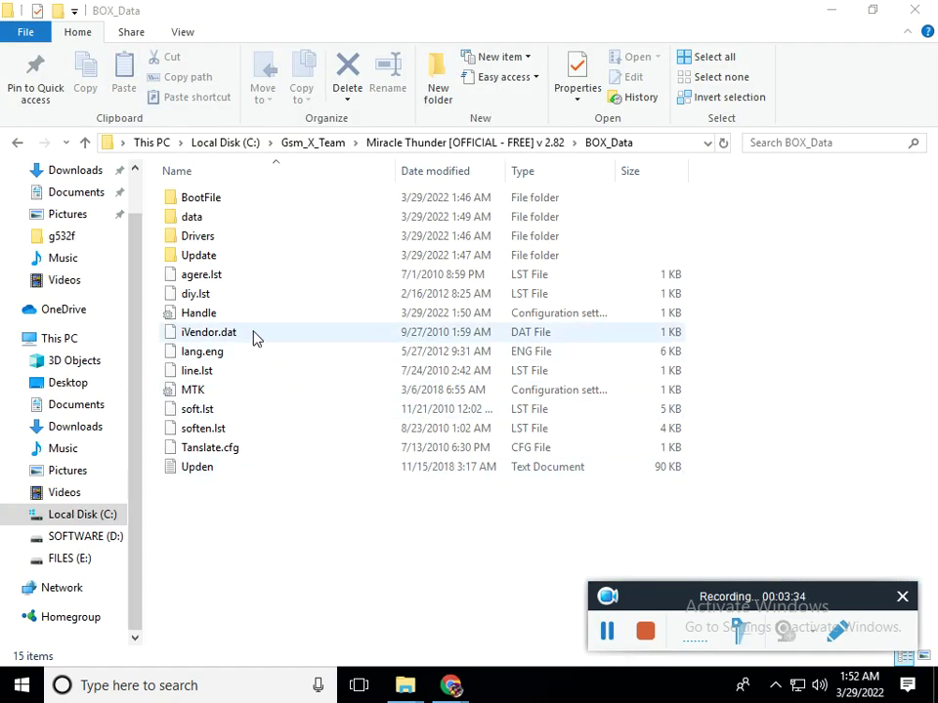
Delete the Handle configuration file from the BOX_Data folder
{"action": "left_click", "coordinate": [196, 315]}
{"action": "right_click", "coordinate": [194, 315]}
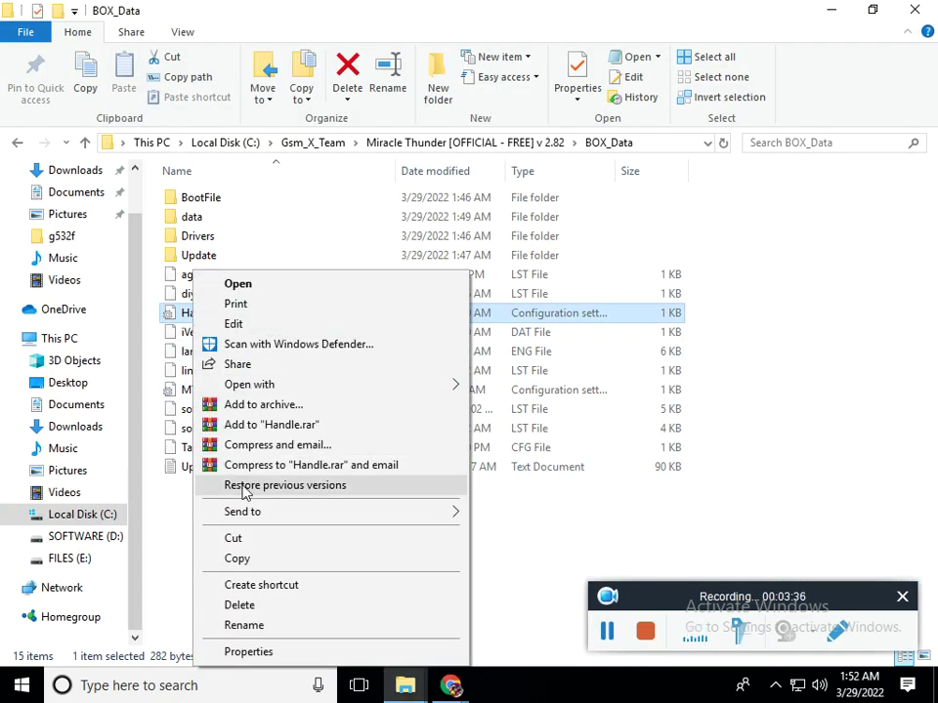
{"action": "left_click", "coordinate": [241, 605]}
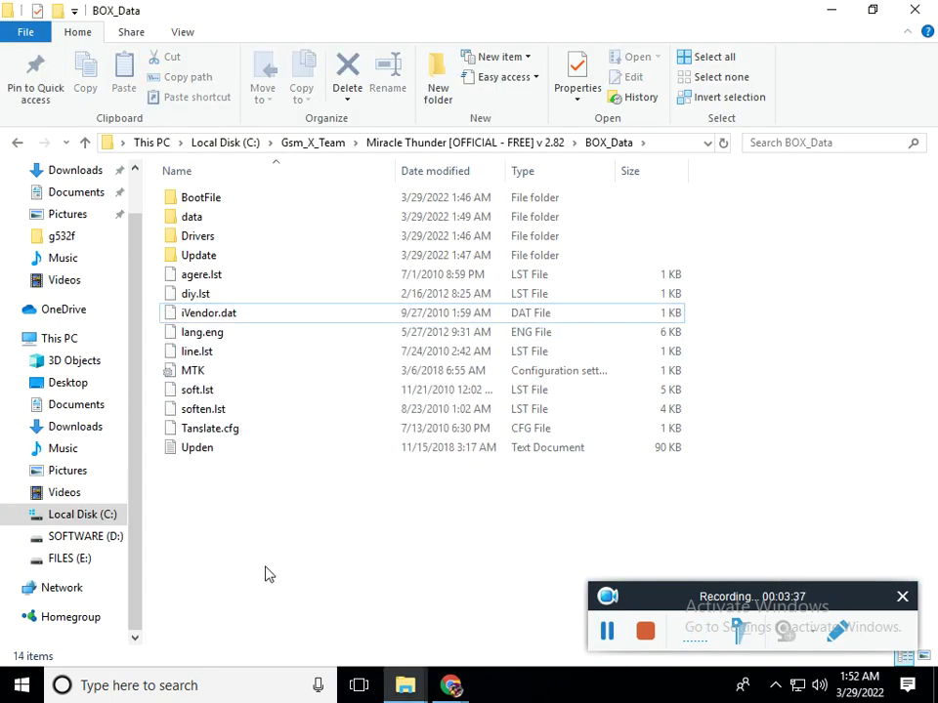
Check the Update, Drivers, Box Driver, data and BootFile folders in BOX_Data, and return to the installation folder
{"action": "double_click", "coordinate": [207, 259]}
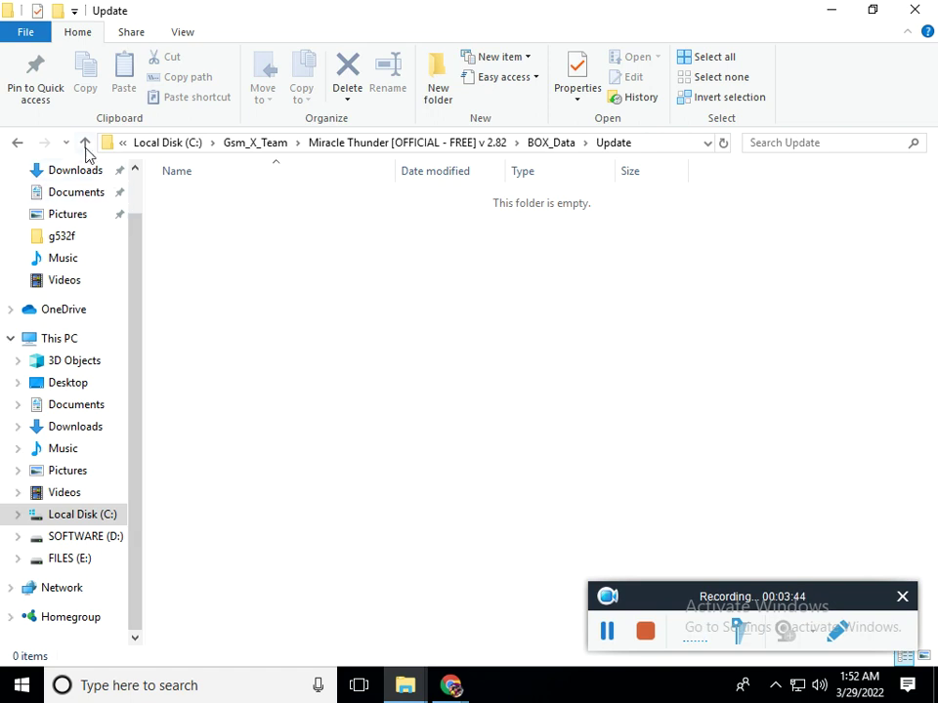
{"action": "left_click", "coordinate": [85, 142]}
{"action": "double_click", "coordinate": [210, 238]}
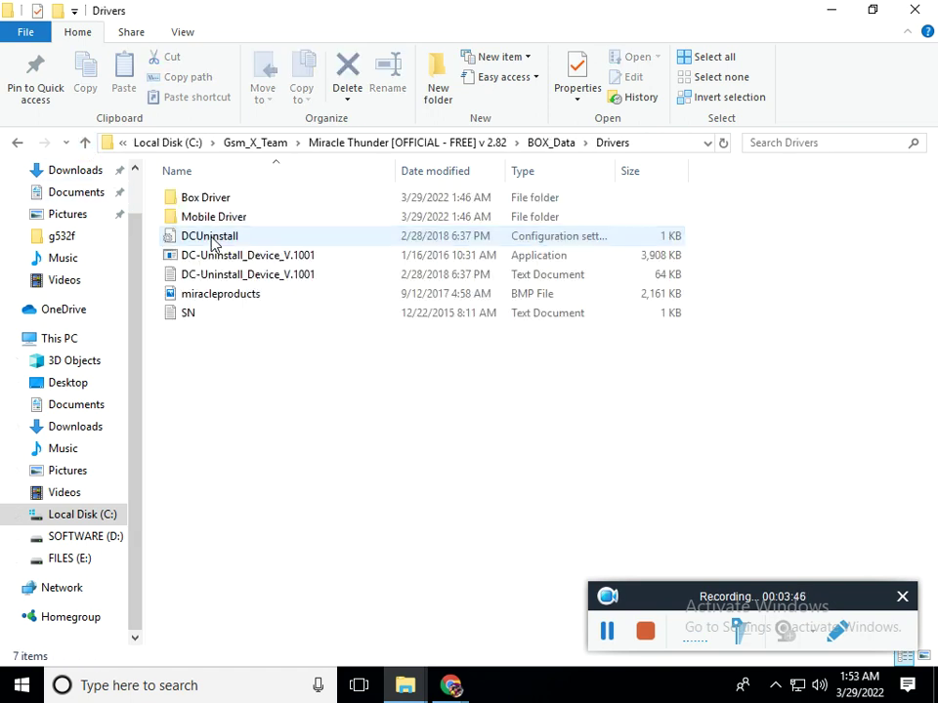
{"action": "left_click", "coordinate": [211, 241]}
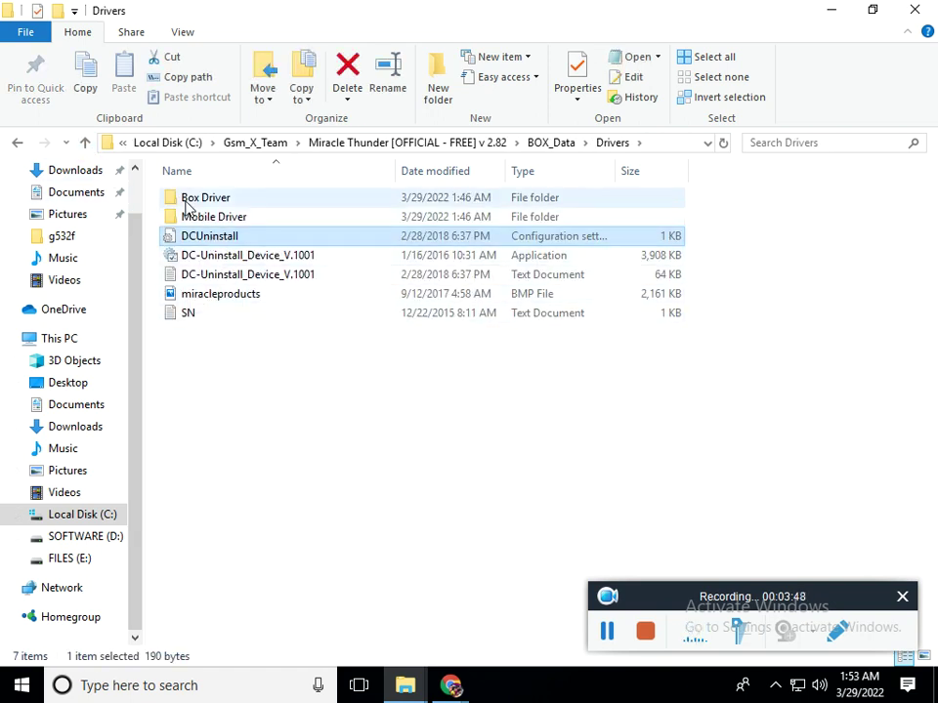
{"action": "double_click", "coordinate": [200, 198]}
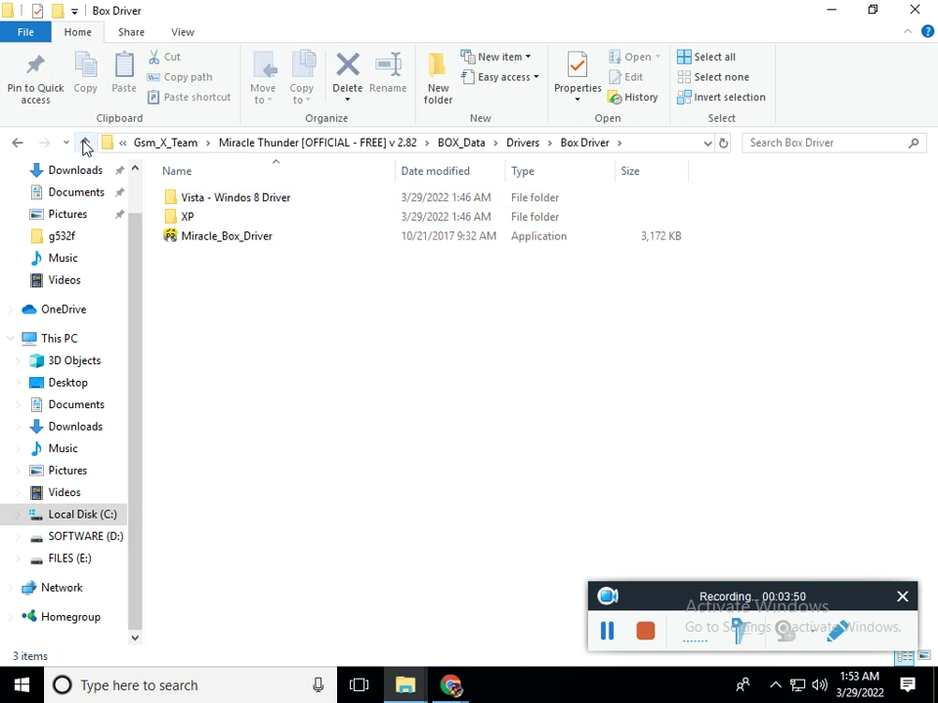
{"action": "left_click", "coordinate": [85, 142]}
{"action": "left_click", "coordinate": [85, 143]}
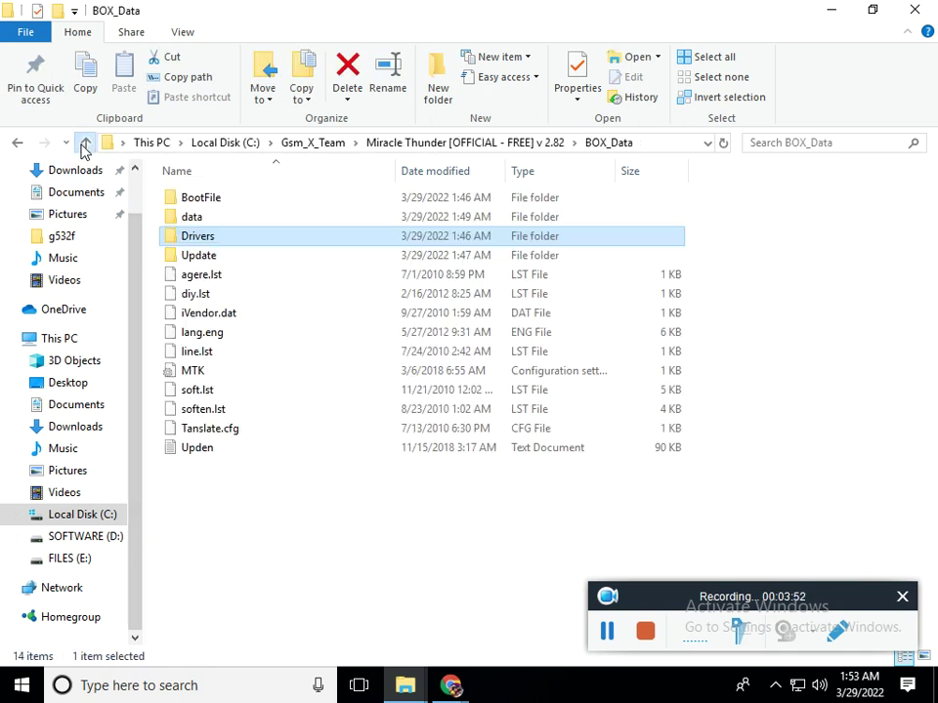
{"action": "double_click", "coordinate": [188, 217]}
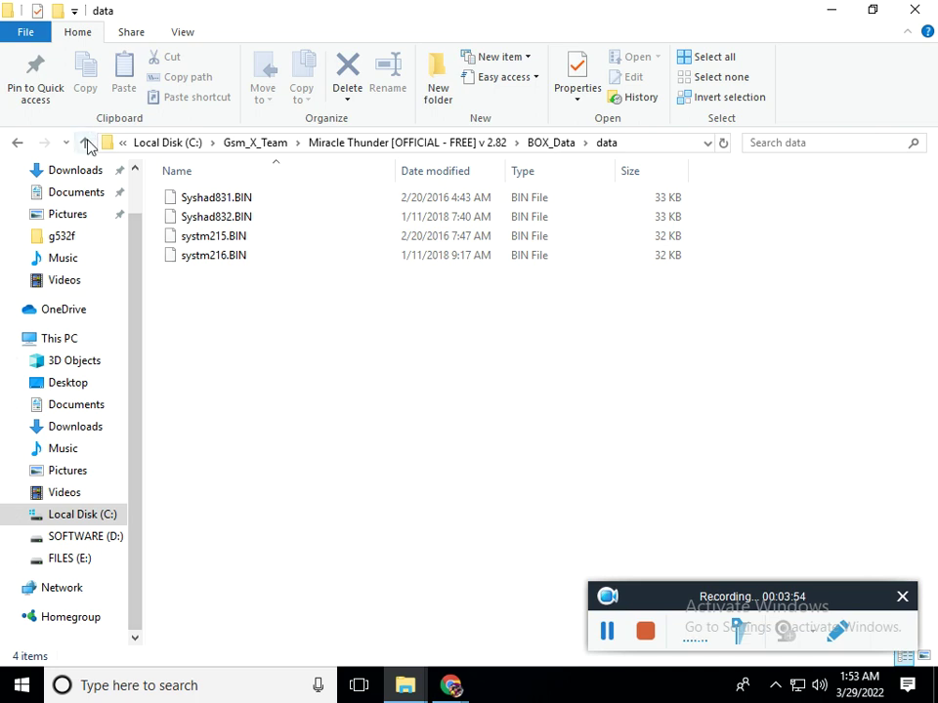
{"action": "left_click", "coordinate": [87, 144]}
{"action": "double_click", "coordinate": [190, 197]}
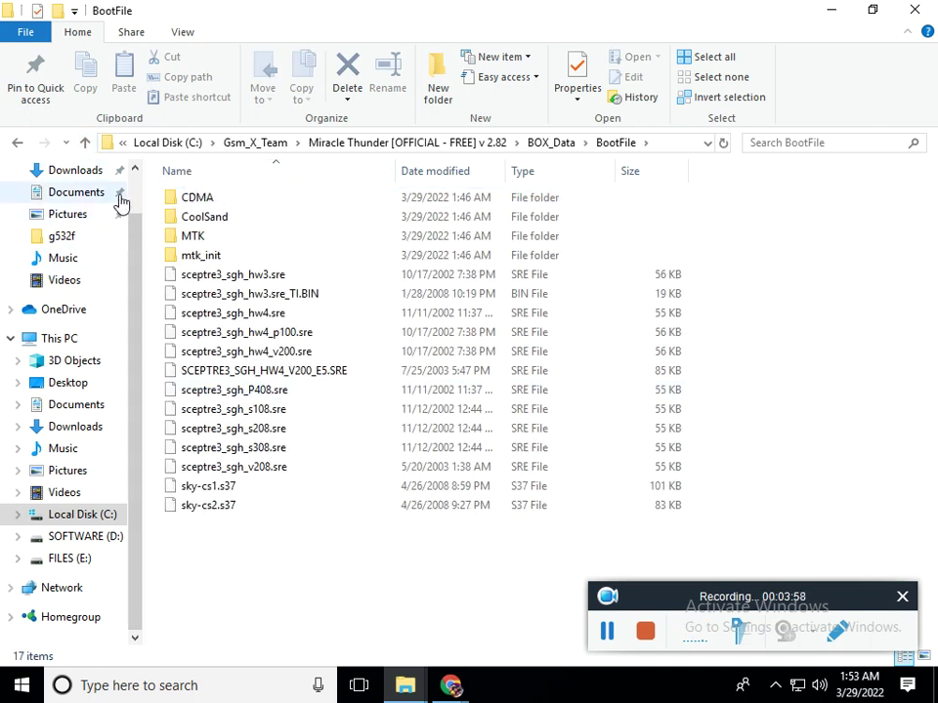
{"action": "left_click", "coordinate": [85, 143]}
{"action": "left_click", "coordinate": [85, 143]}
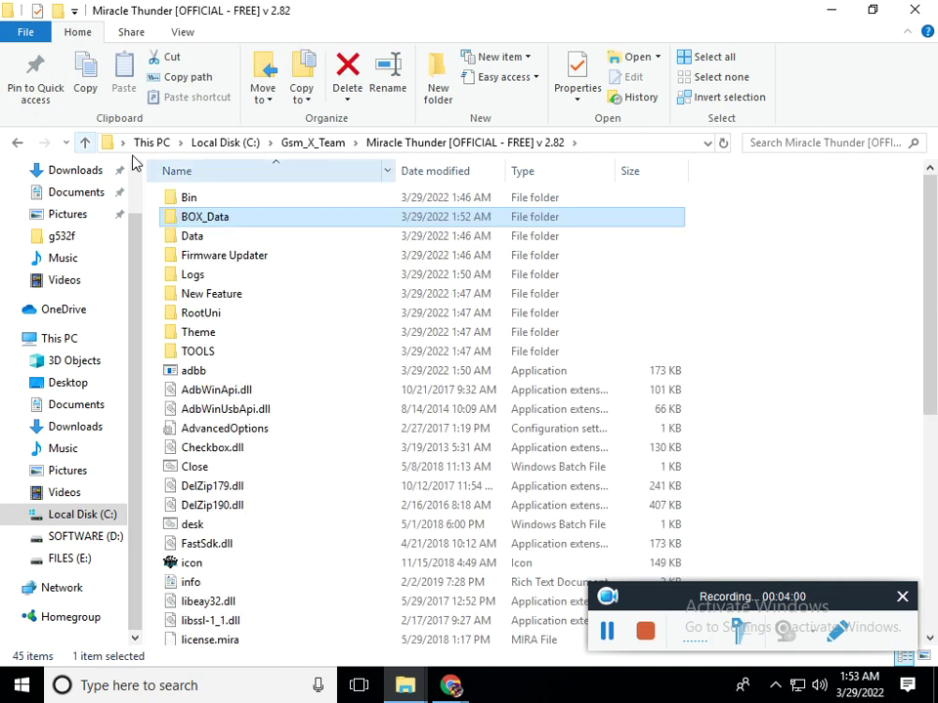
Open the Bin folder of the Miracle Thunder installation and look through its files
{"action": "left_click", "coordinate": [193, 200]}
{"action": "double_click", "coordinate": [191, 198]}
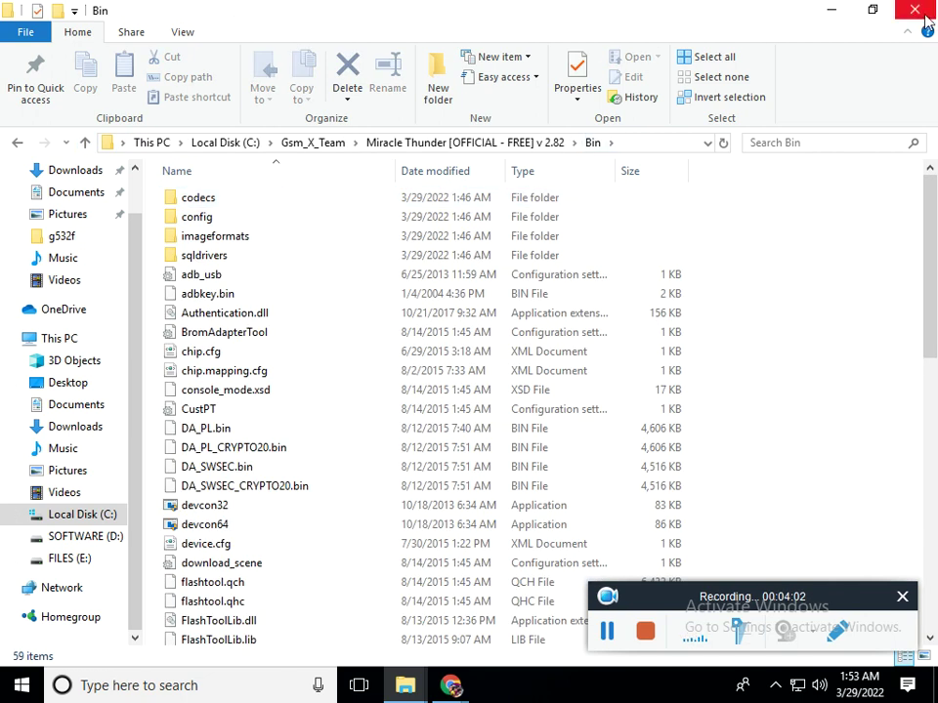
{"action": "scroll", "coordinate": [287, 469], "scroll_direction": "down", "scroll_amount": 4}
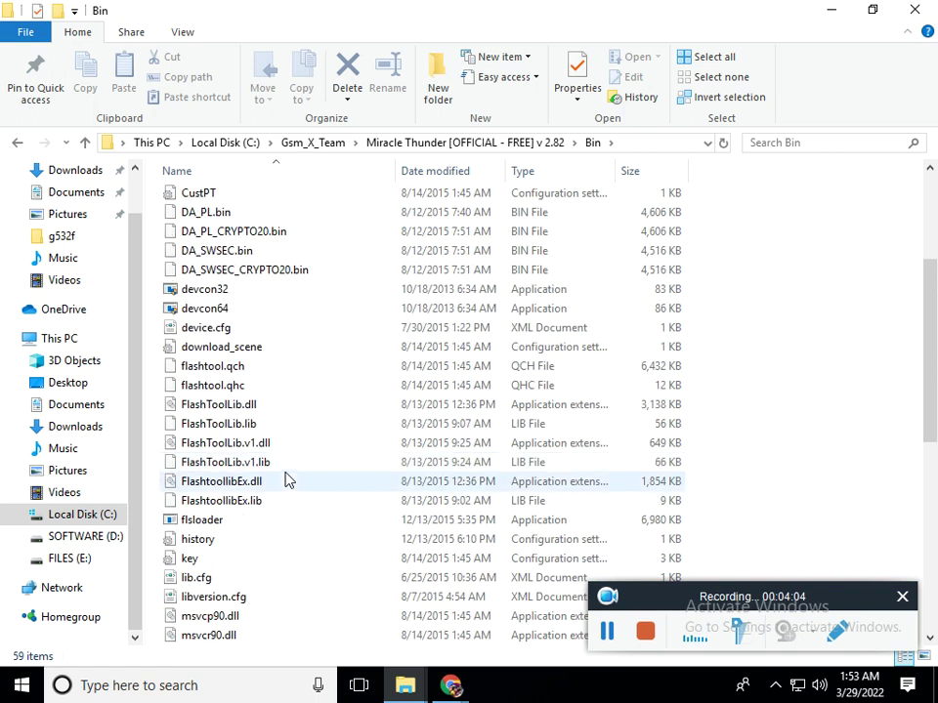
{"action": "scroll", "coordinate": [288, 481], "scroll_direction": "down", "scroll_amount": 2}
{"action": "scroll", "coordinate": [287, 481], "scroll_direction": "down", "scroll_amount": 2}
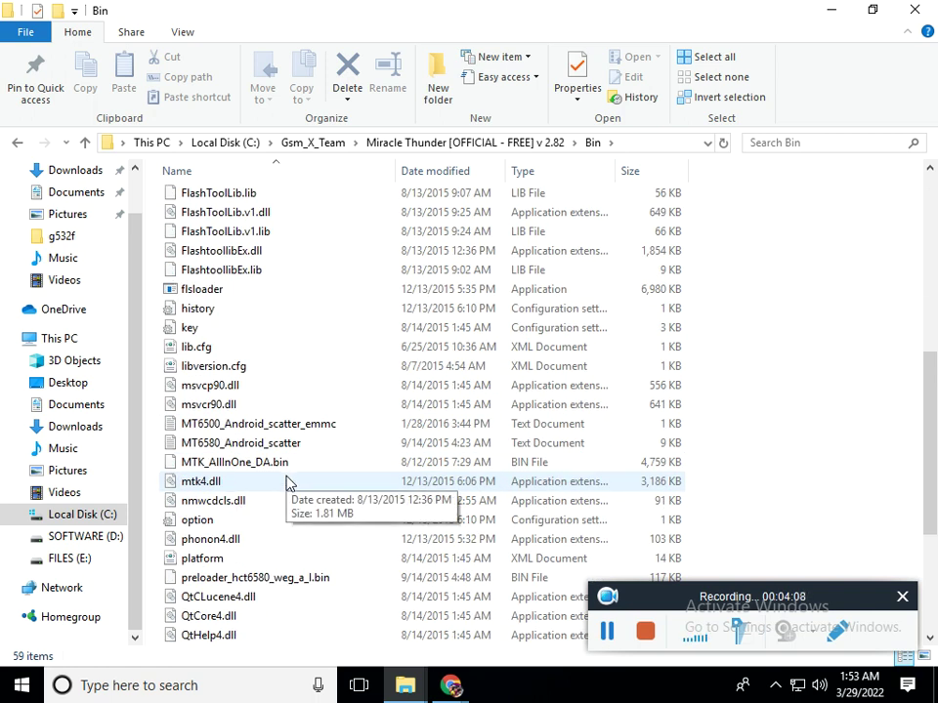
{"action": "scroll", "coordinate": [287, 482], "scroll_direction": "up", "scroll_amount": 4}
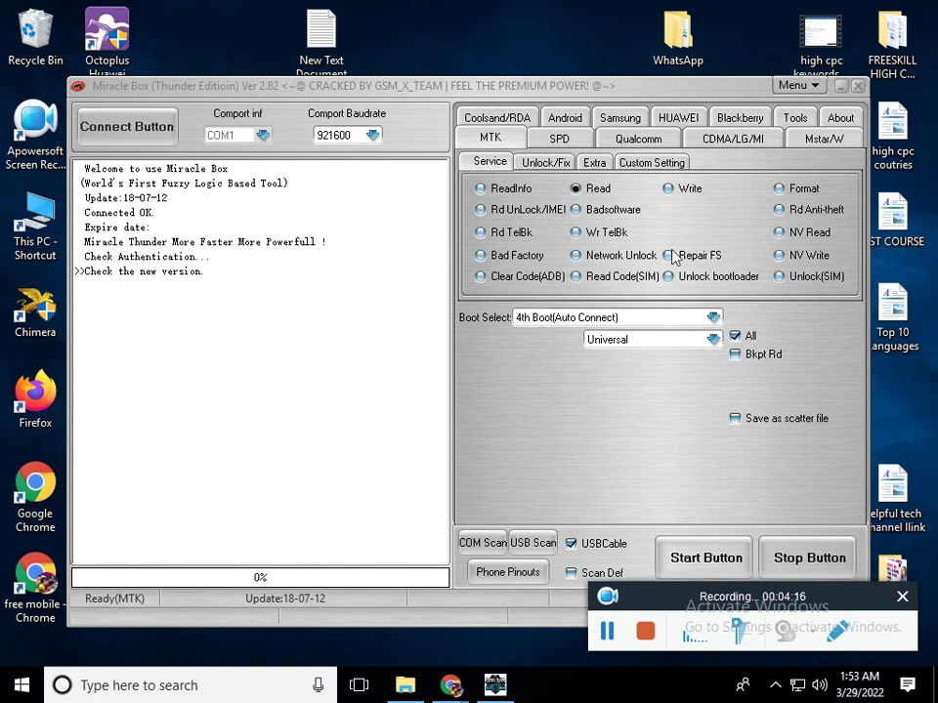
Select the MTK Write service, look through the other chipset and brand pages such as SPD, Samsung and Qualcomm, and return to MTK
{"action": "left_click", "coordinate": [668, 189]}
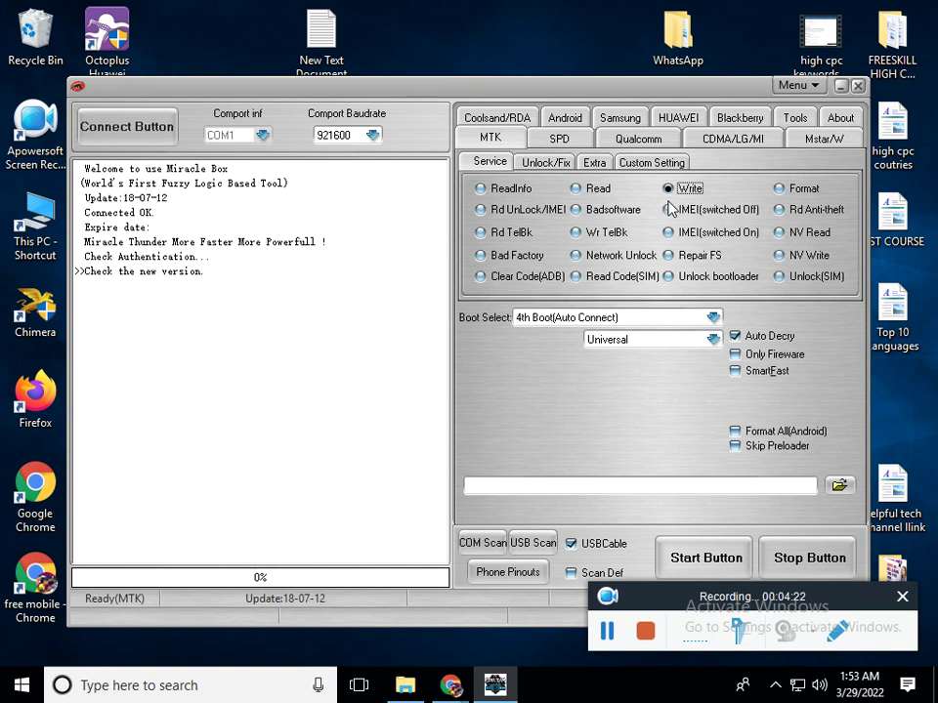
{"action": "left_click", "coordinate": [559, 137]}
{"action": "left_click", "coordinate": [576, 119]}
{"action": "left_click", "coordinate": [583, 124]}
{"action": "left_click", "coordinate": [615, 118]}
{"action": "left_click", "coordinate": [659, 118]}
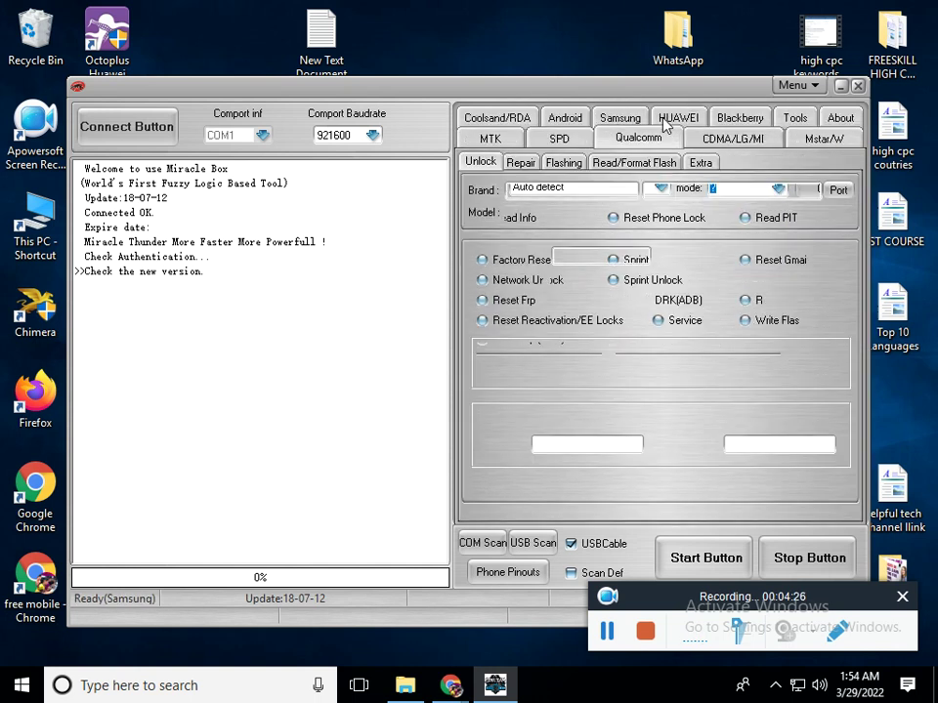
{"action": "left_click", "coordinate": [722, 119]}
{"action": "left_click", "coordinate": [809, 118]}
{"action": "left_click", "coordinate": [731, 138]}
{"action": "left_click", "coordinate": [638, 138]}
{"action": "left_click", "coordinate": [553, 137]}
{"action": "left_click", "coordinate": [490, 138]}
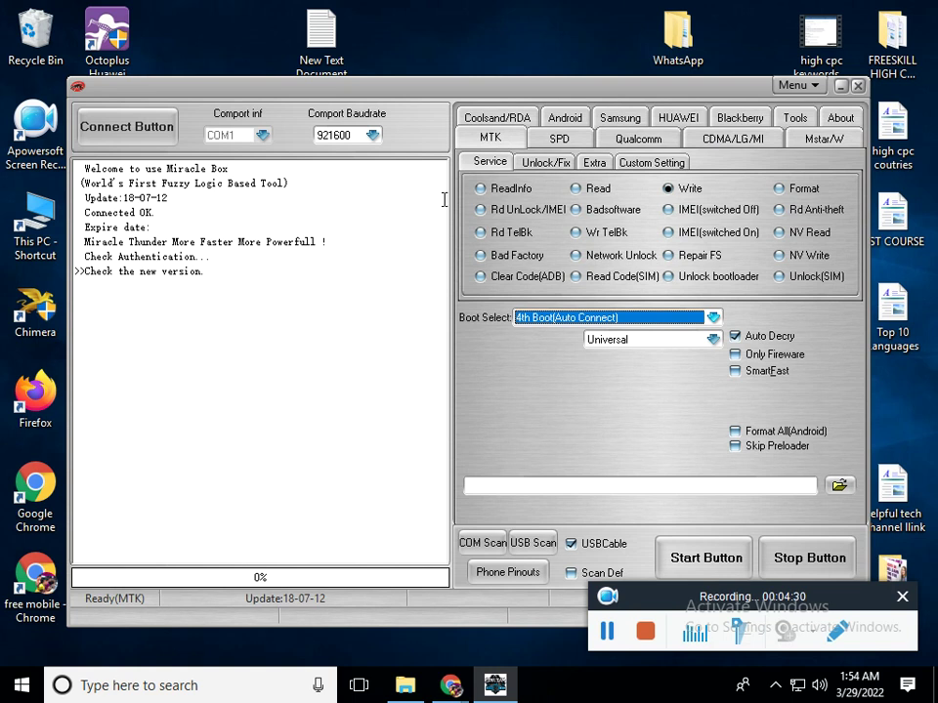